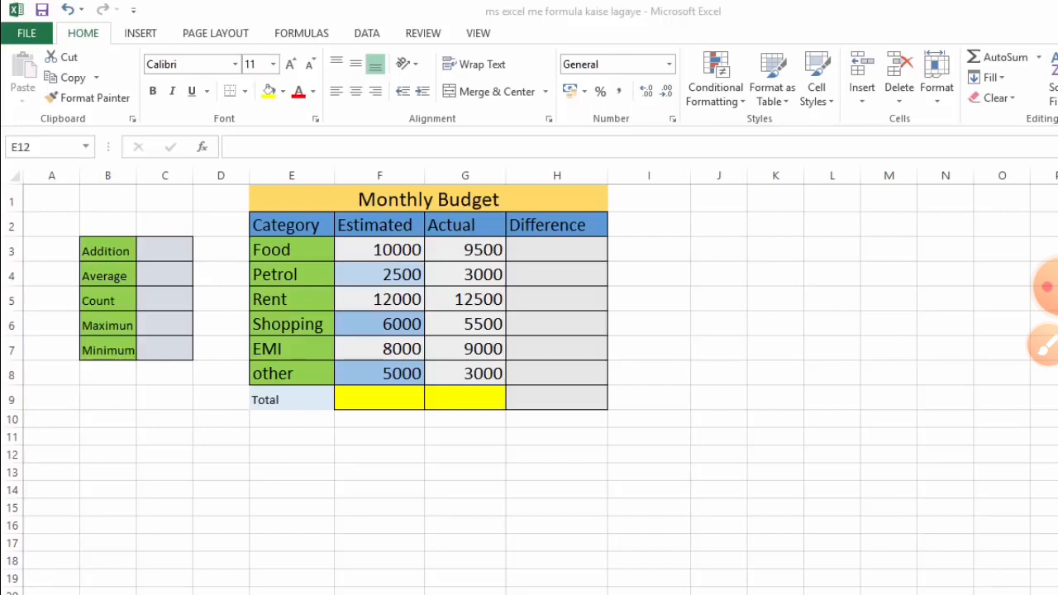
pyautogui.click(1044, 346)
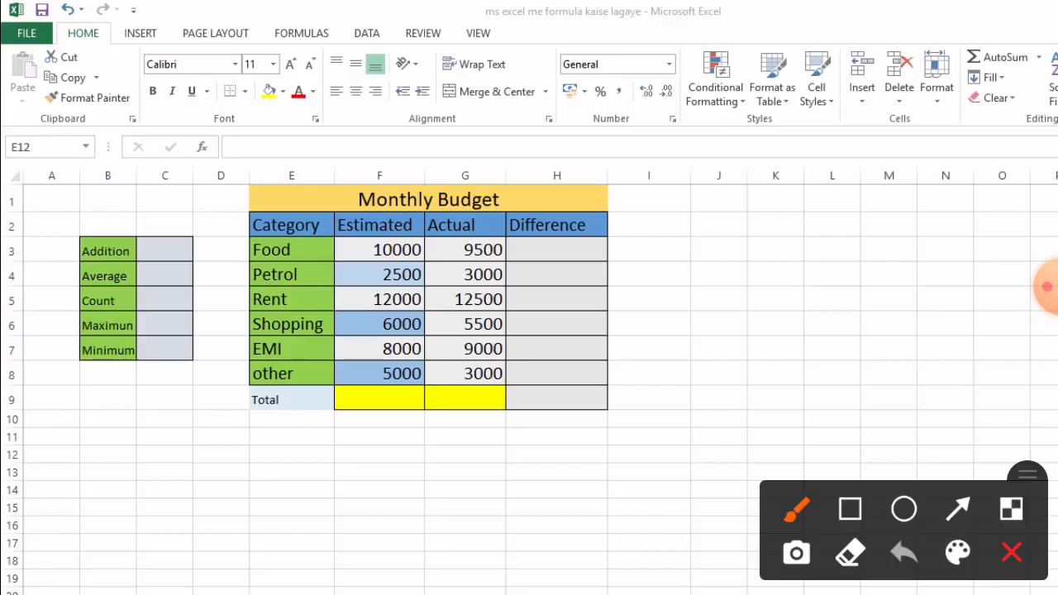
pyautogui.click(959, 508)
pyautogui.moveTo(214, 517); pyautogui.dragTo(286, 521)
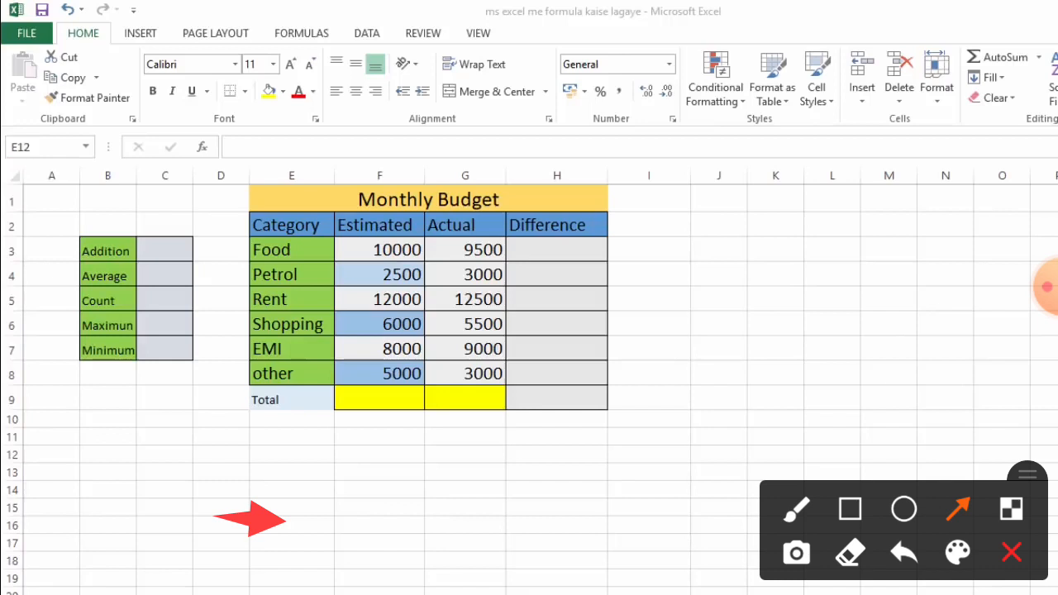
pyautogui.moveTo(277, 177); pyautogui.dragTo(279, 418)
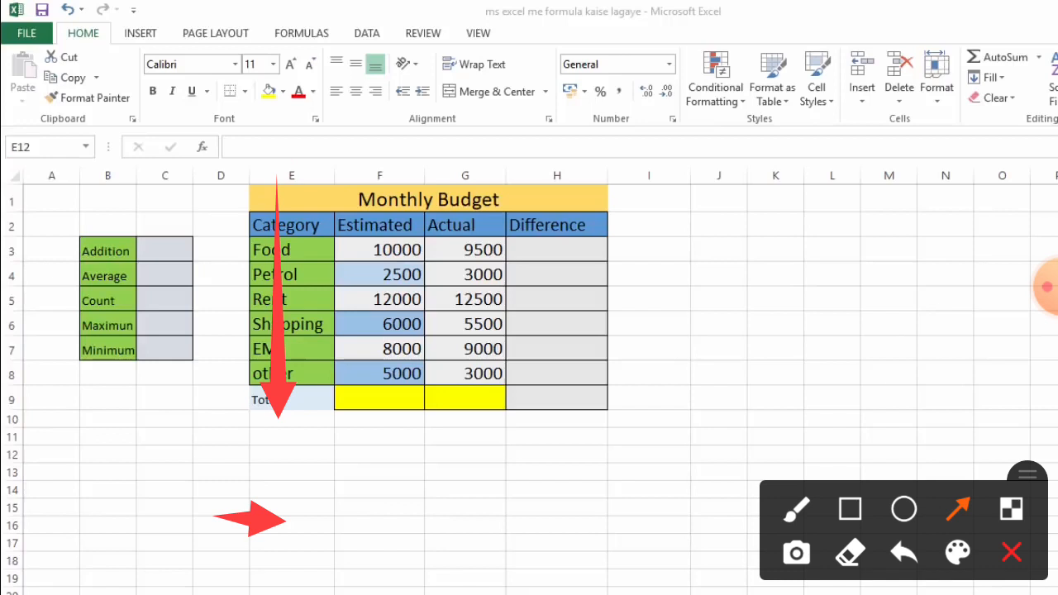
pyautogui.moveTo(18, 527); pyautogui.dragTo(172, 524)
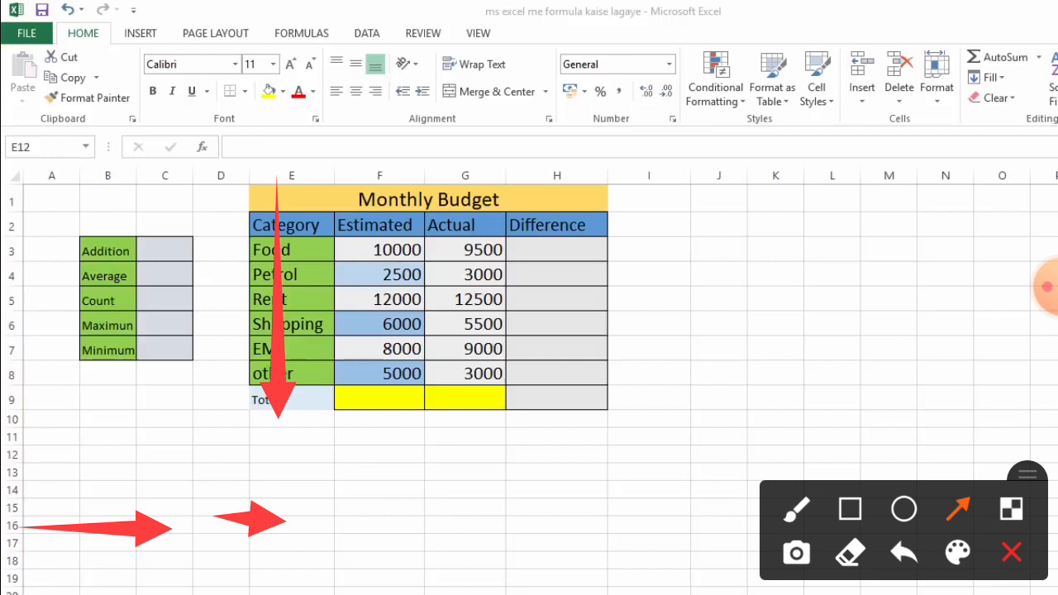
pyautogui.click(1011, 553)
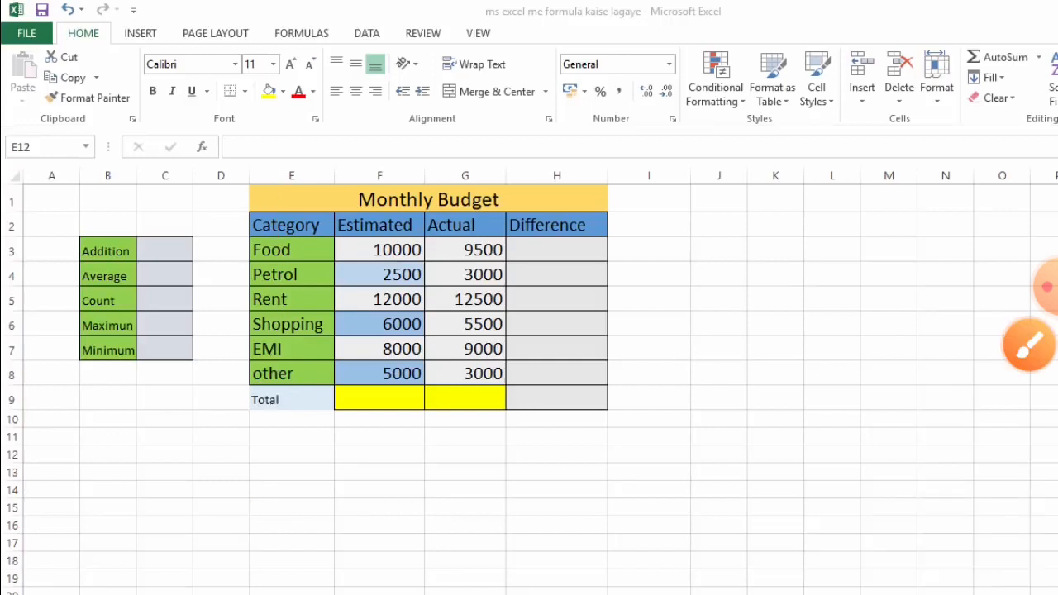
pyautogui.click(1029, 345)
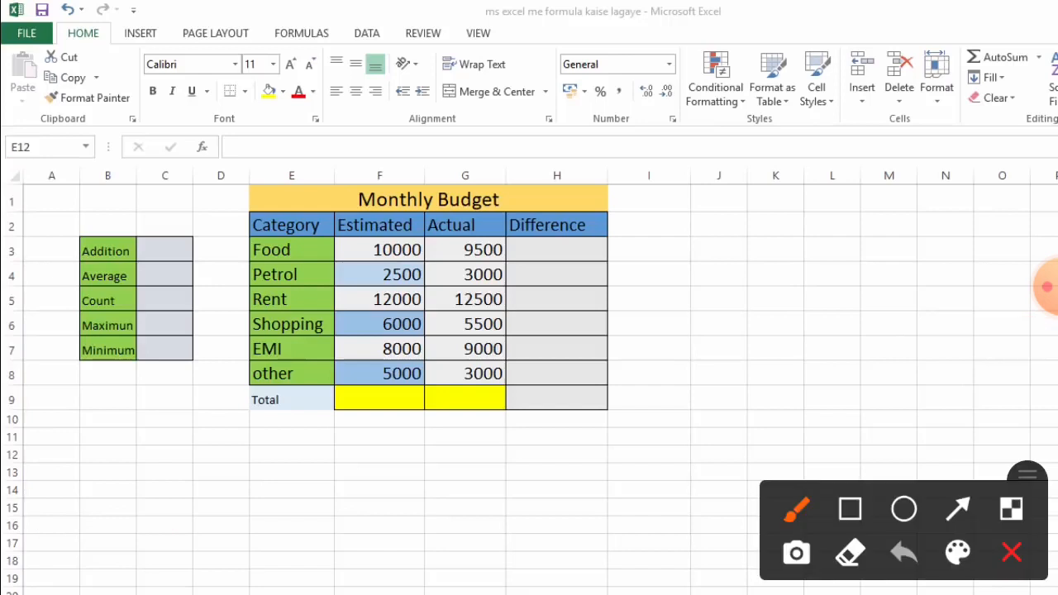
pyautogui.click(958, 508)
pyautogui.moveTo(157, 244)
pyautogui.mouseDown()
pyautogui.moveTo(71, 190)
pyautogui.moveTo(56, 151)
pyautogui.mouseUp()
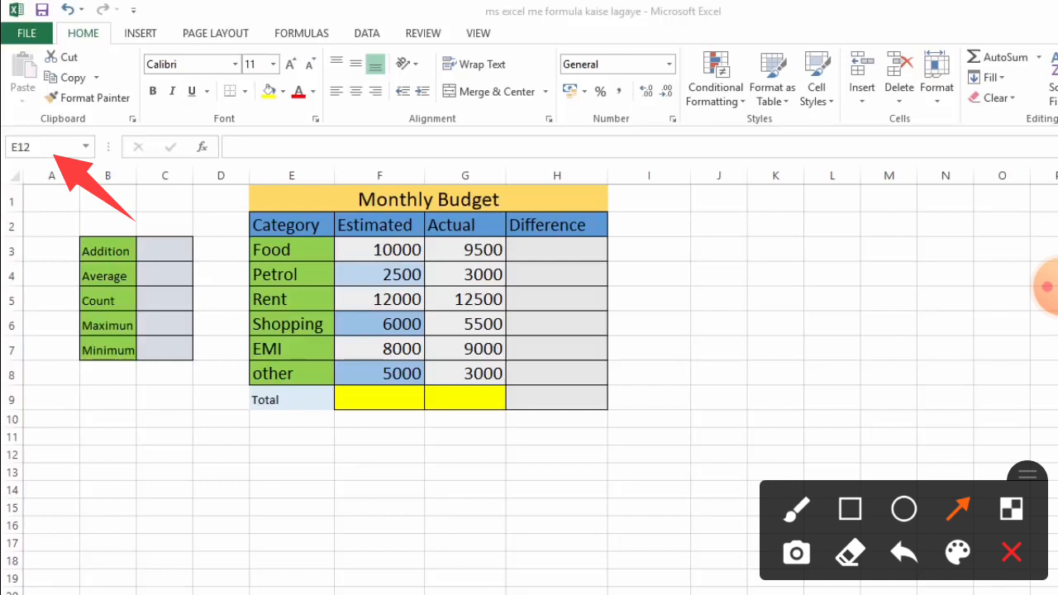
pyautogui.moveTo(213, 463)
pyautogui.mouseDown()
pyautogui.moveTo(207, 473)
pyautogui.moveTo(259, 444)
pyautogui.moveTo(294, 452)
pyautogui.mouseUp()
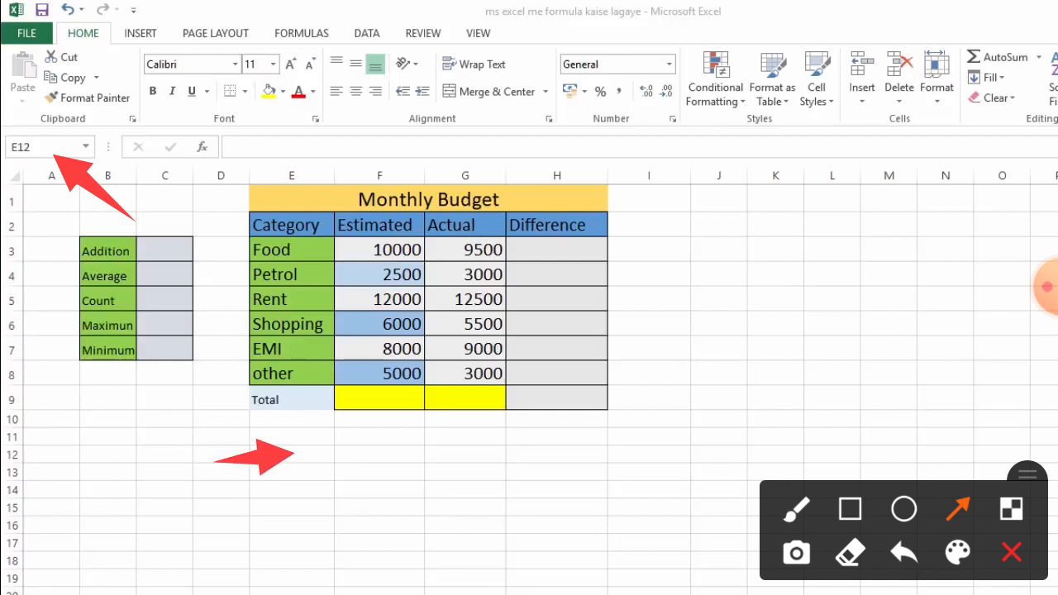
pyautogui.moveTo(298, 137)
pyautogui.mouseDown()
pyautogui.moveTo(294, 106)
pyautogui.moveTo(302, 425)
pyautogui.mouseUp()
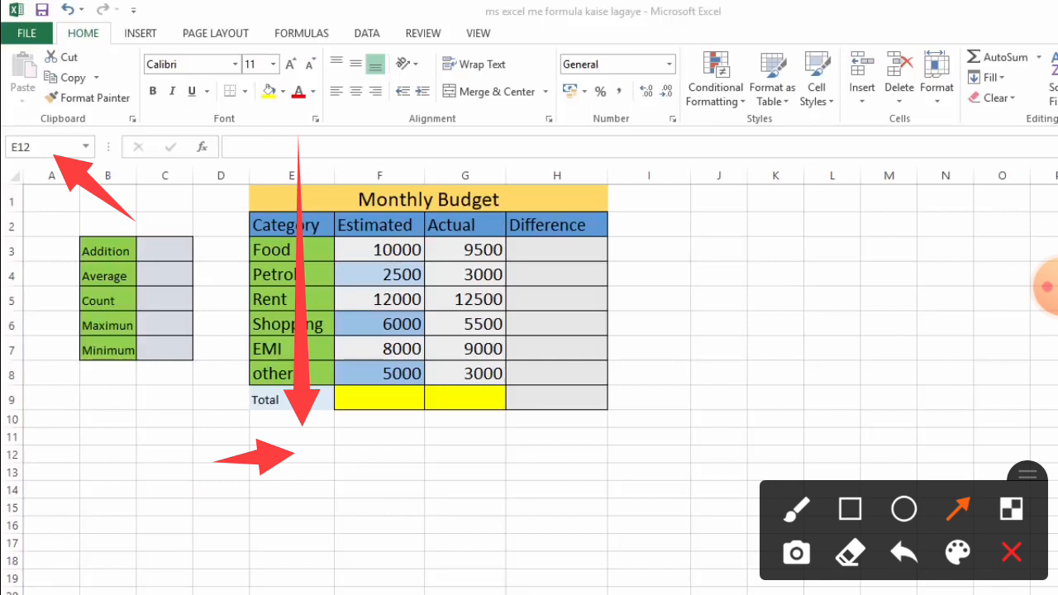
pyautogui.click(1011, 553)
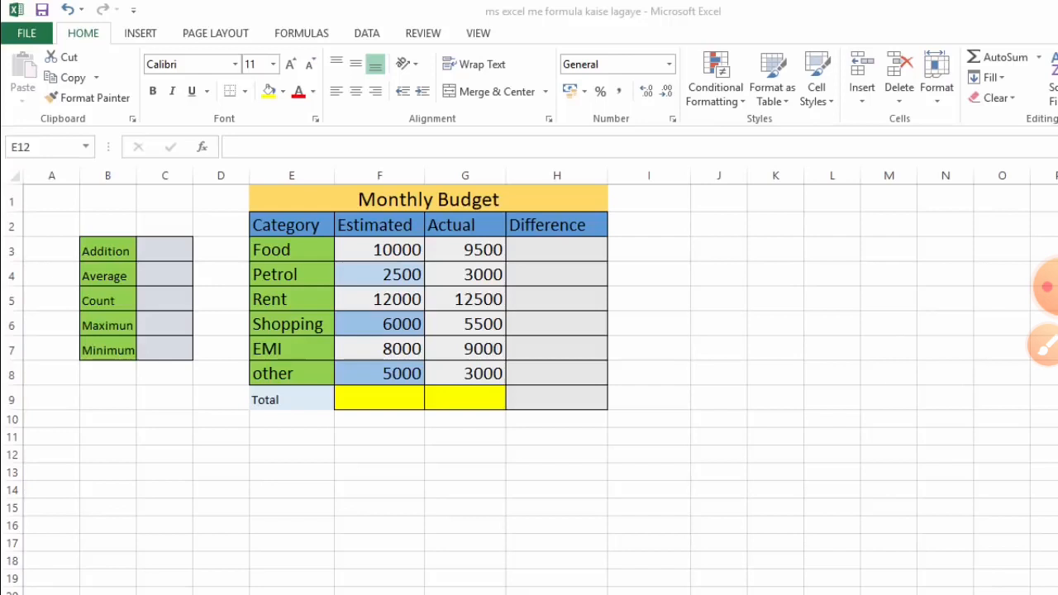
pyautogui.click(1047, 345)
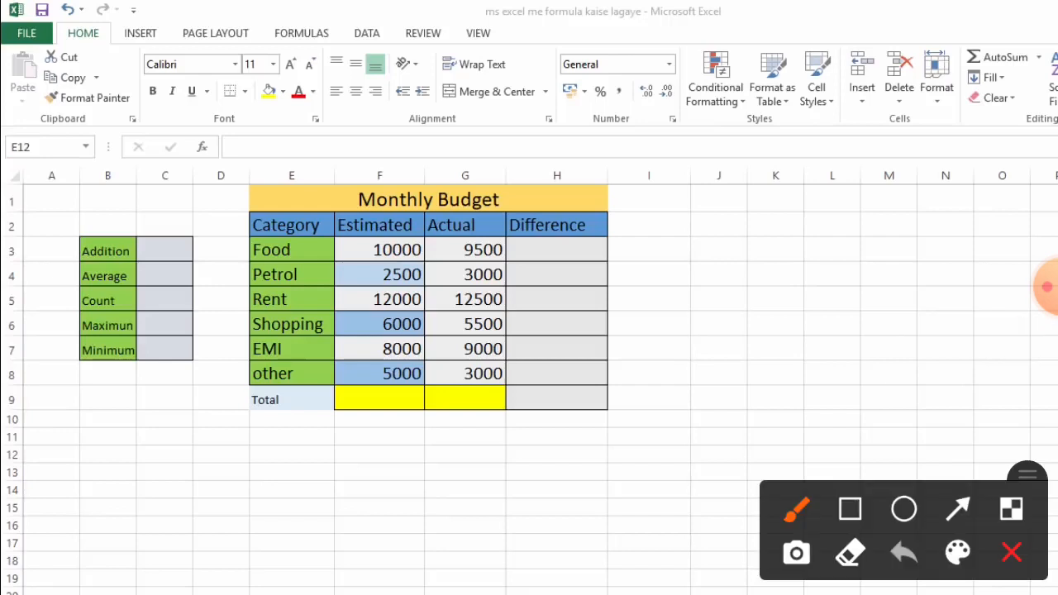
pyautogui.click(958, 509)
pyautogui.moveTo(295, 474); pyautogui.dragTo(390, 403)
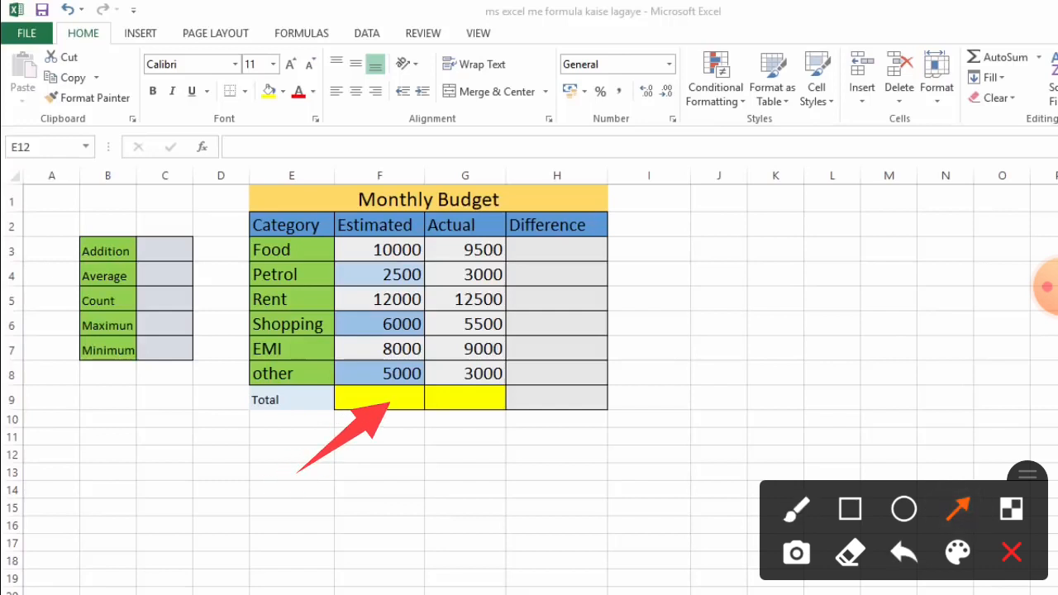
pyautogui.moveTo(509, 449); pyautogui.dragTo(449, 393)
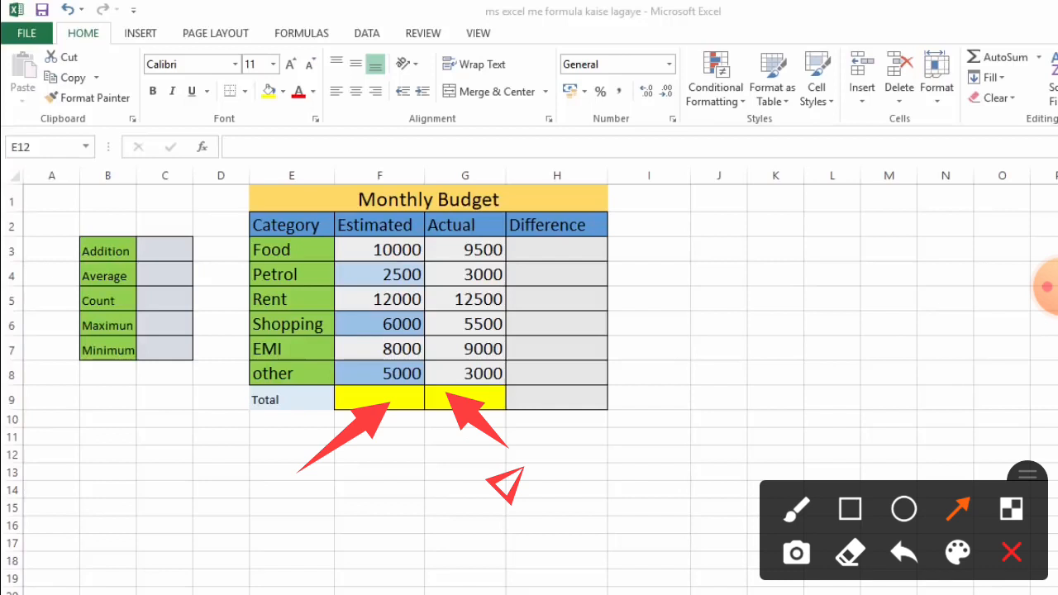
pyautogui.click(1011, 552)
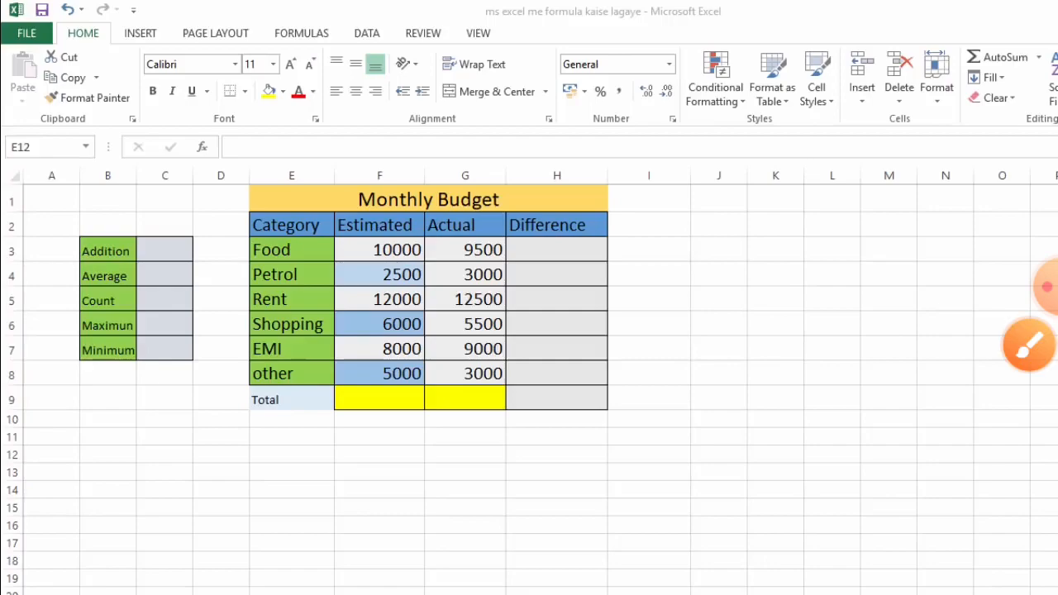
pyautogui.click(1024, 184)
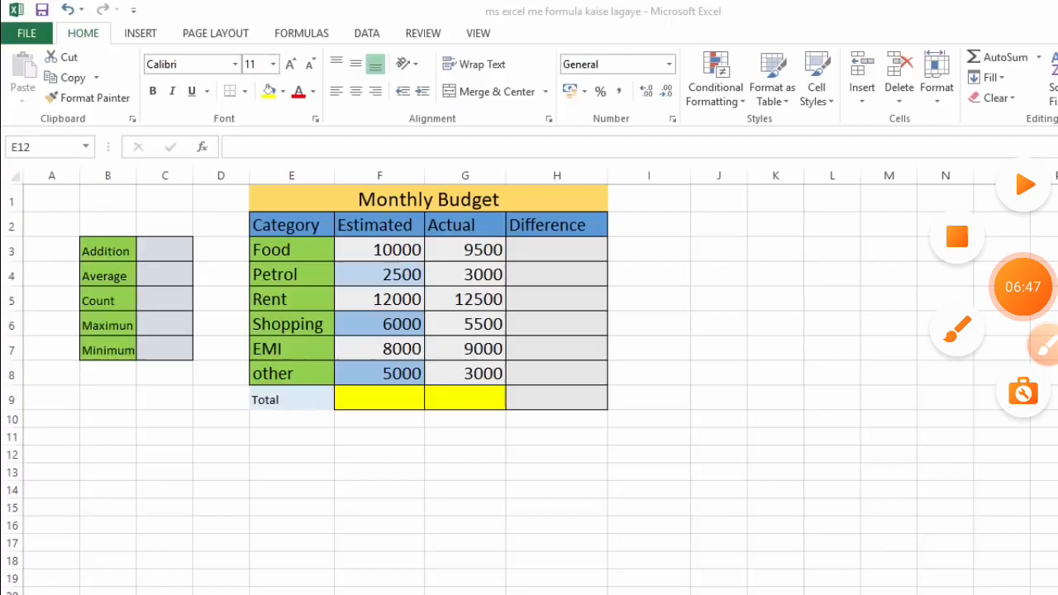
pyautogui.click(1024, 184)
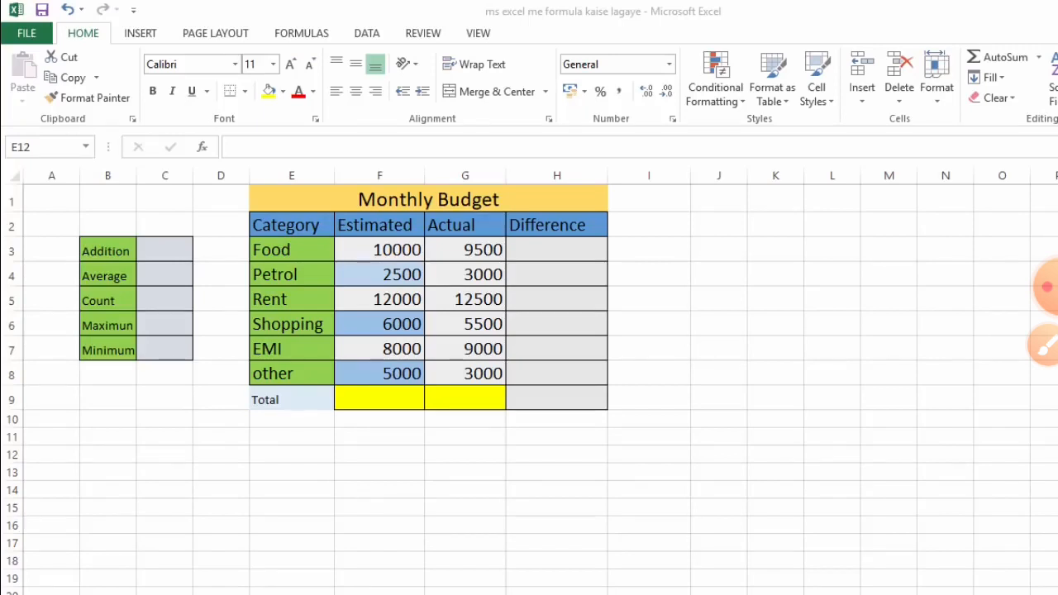
pyautogui.click(1047, 287)
pyautogui.click(1024, 184)
pyautogui.moveTo(334, 215); pyautogui.dragTo(425, 390)
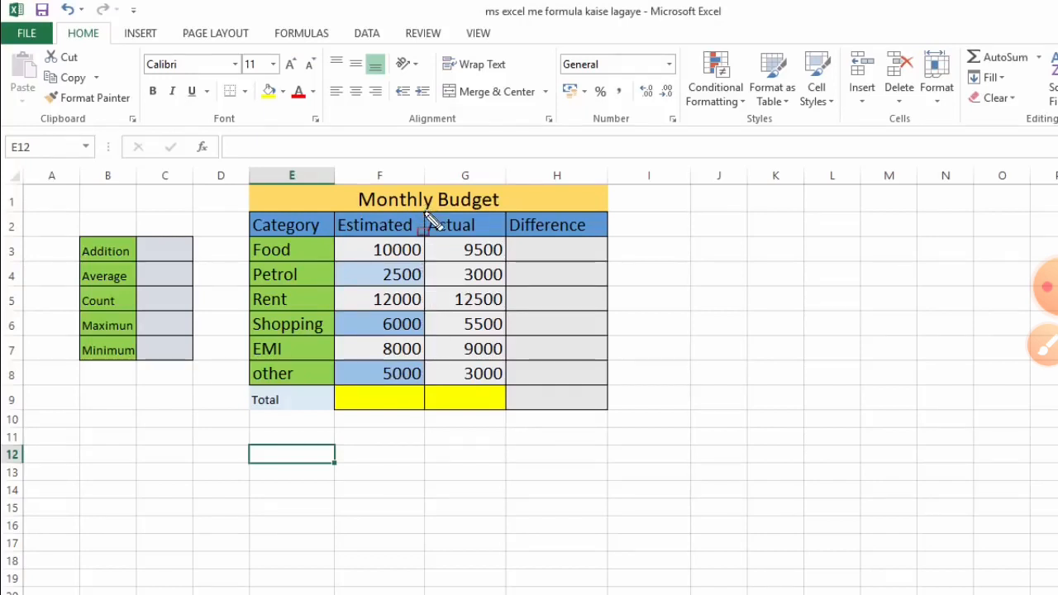
pyautogui.moveTo(425, 214)
pyautogui.mouseDown()
pyautogui.moveTo(508, 334)
pyautogui.moveTo(520, 385)
pyautogui.moveTo(499, 406)
pyautogui.moveTo(512, 398)
pyautogui.mouseUp()
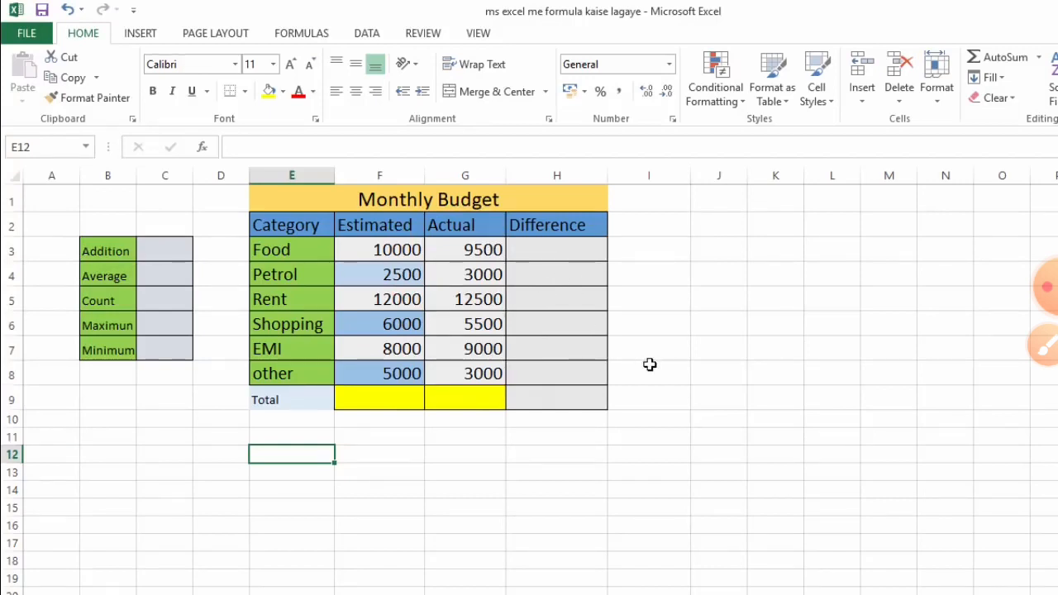
pyautogui.click(384, 401)
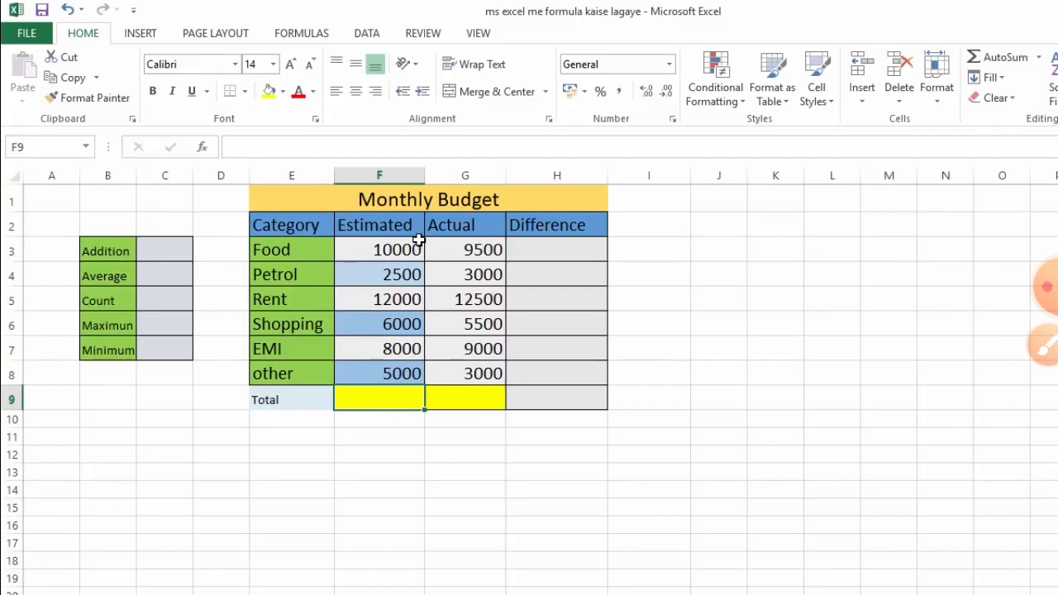
pyautogui.click(373, 248)
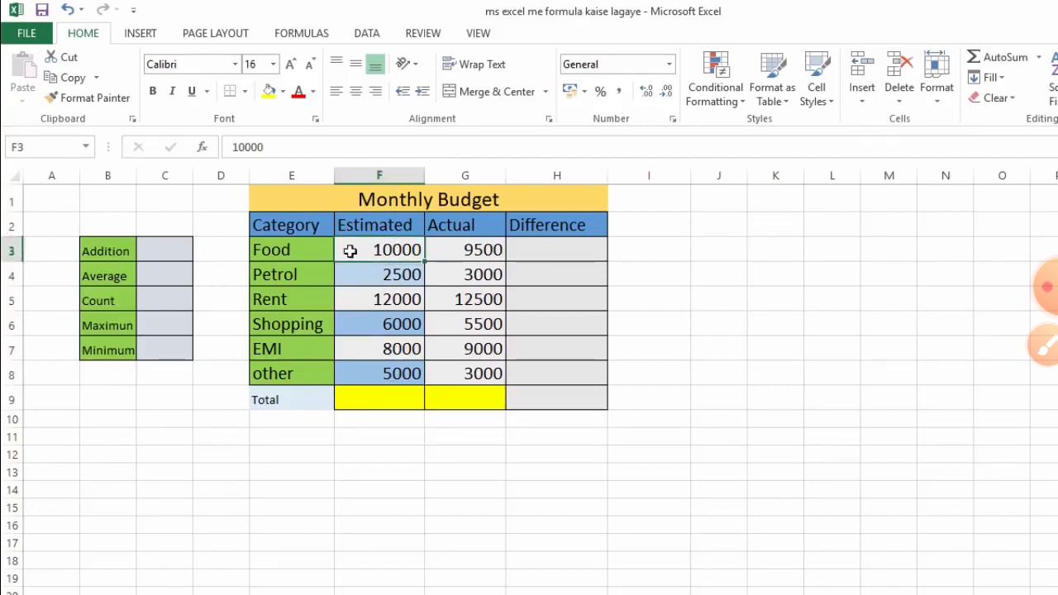
pyautogui.click(446, 299)
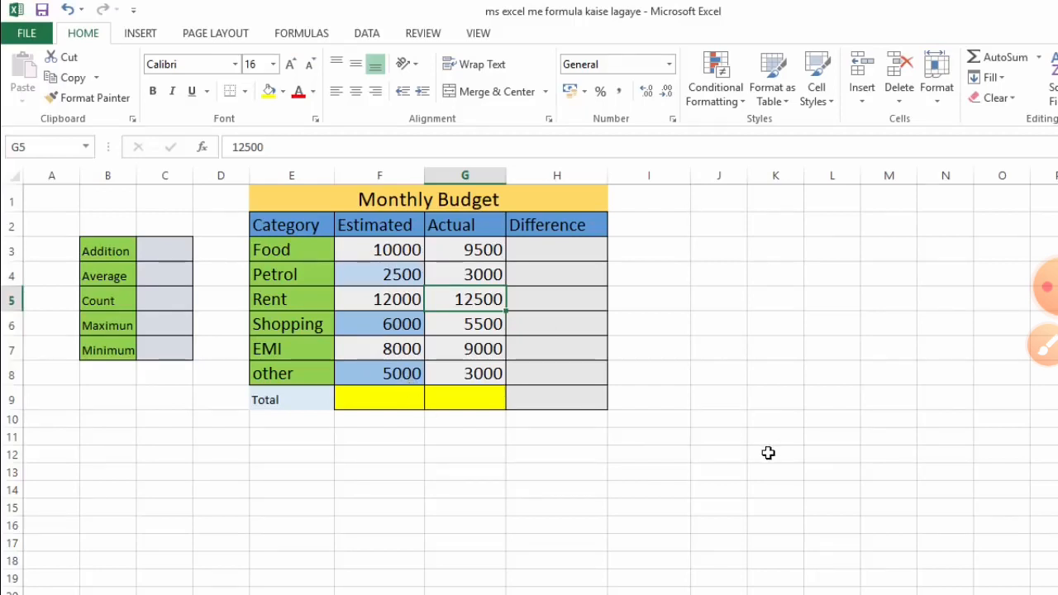
# Step: Total the Estimated amounts in F3:F8 with AutoSum, placing the sum in the Total row
pyautogui.click(364, 250)
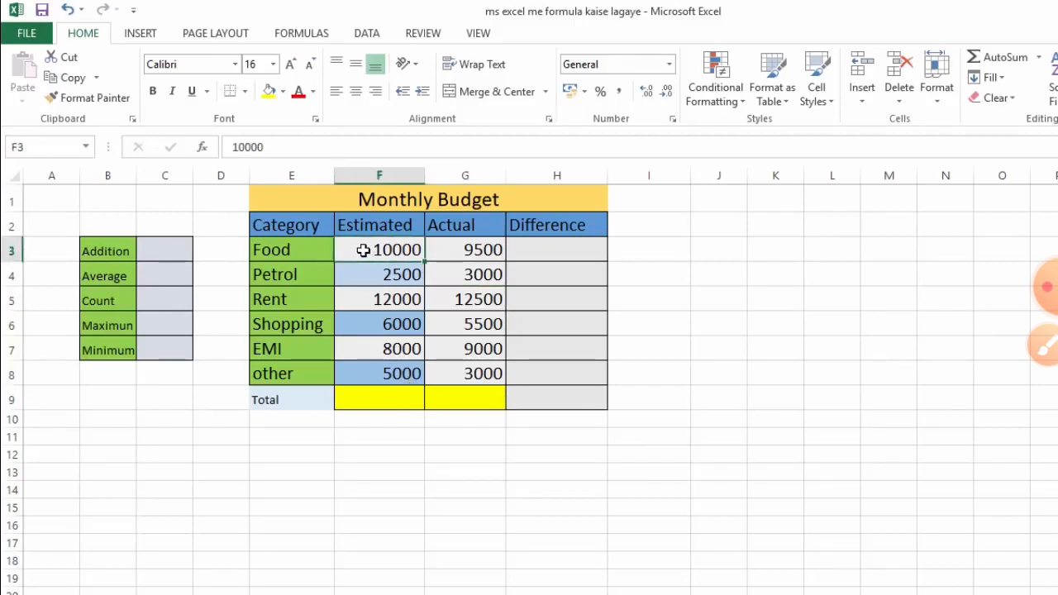
pyautogui.moveTo(405, 253); pyautogui.dragTo(403, 372)
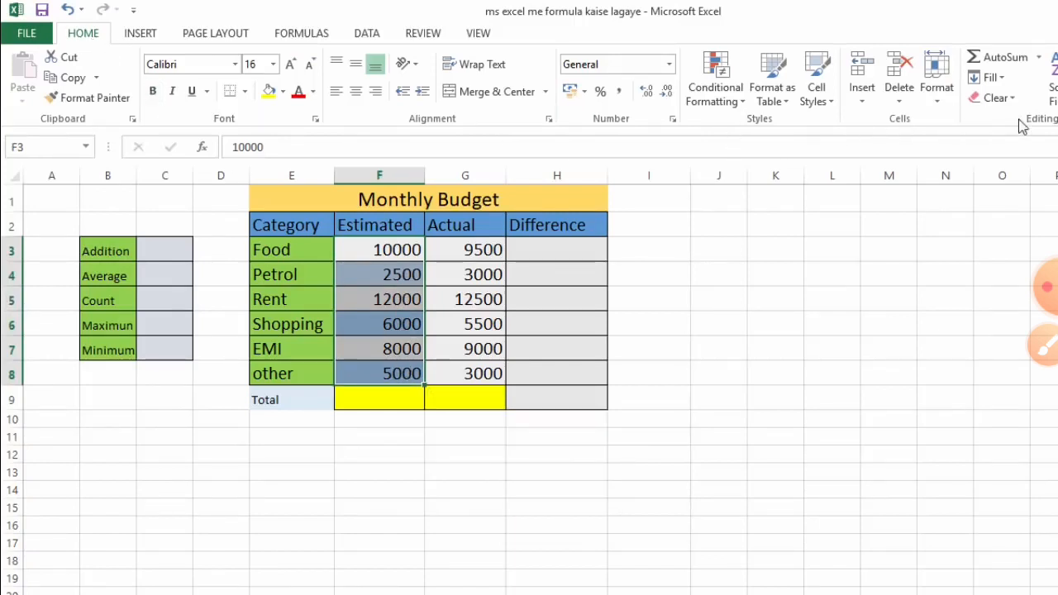
pyautogui.click(1023, 60)
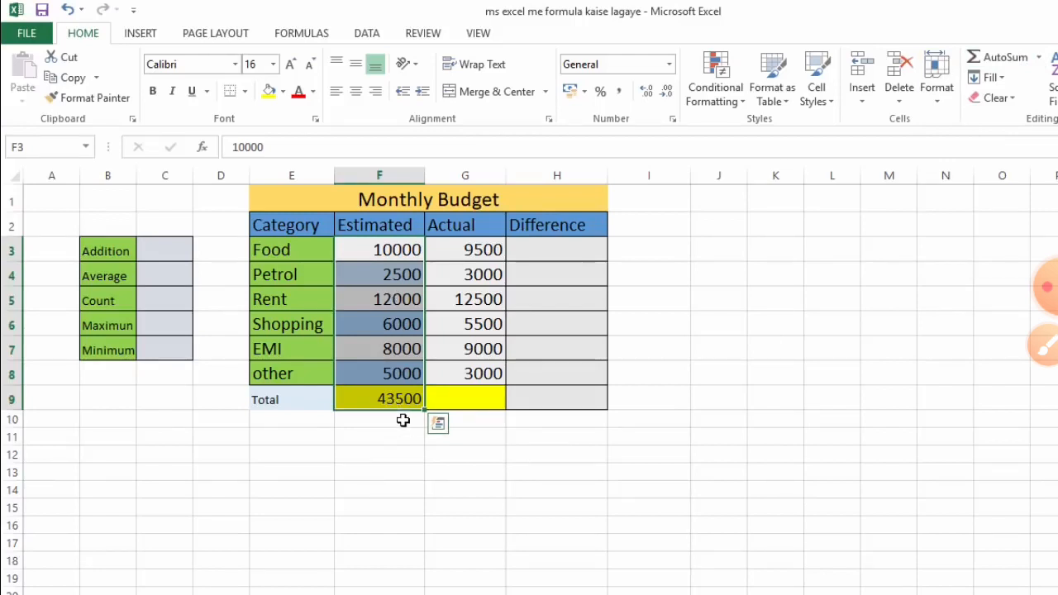
# Step: Inspect the AutoSum formula in the Estimated total cell F9 and clear the cell
pyautogui.click(418, 398)
pyautogui.doubleClick(420, 399)
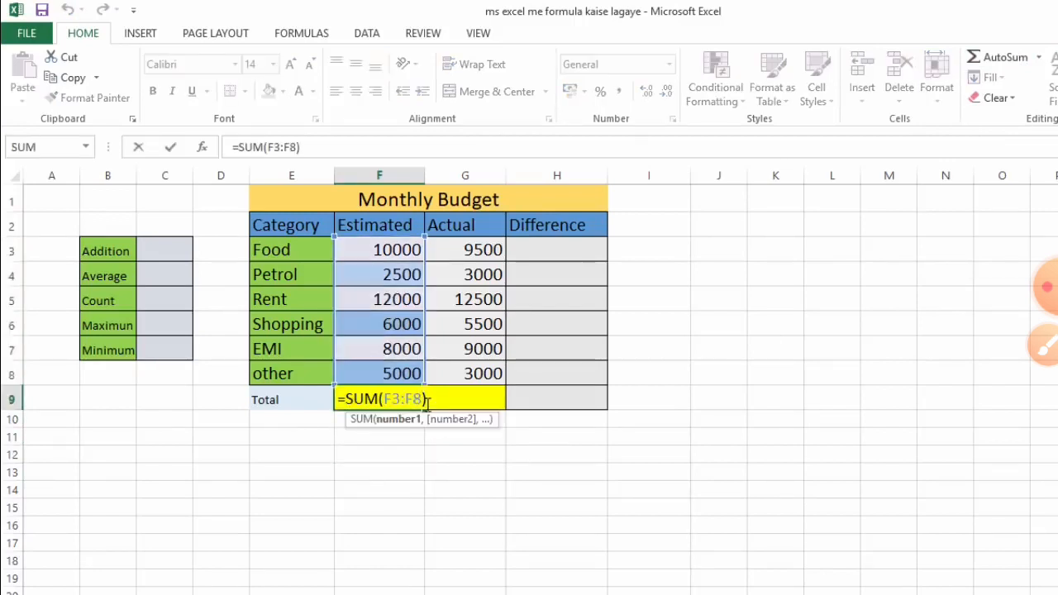
pyautogui.press('BackSpace')
pyautogui.press('Escape')
pyautogui.press('Delete')
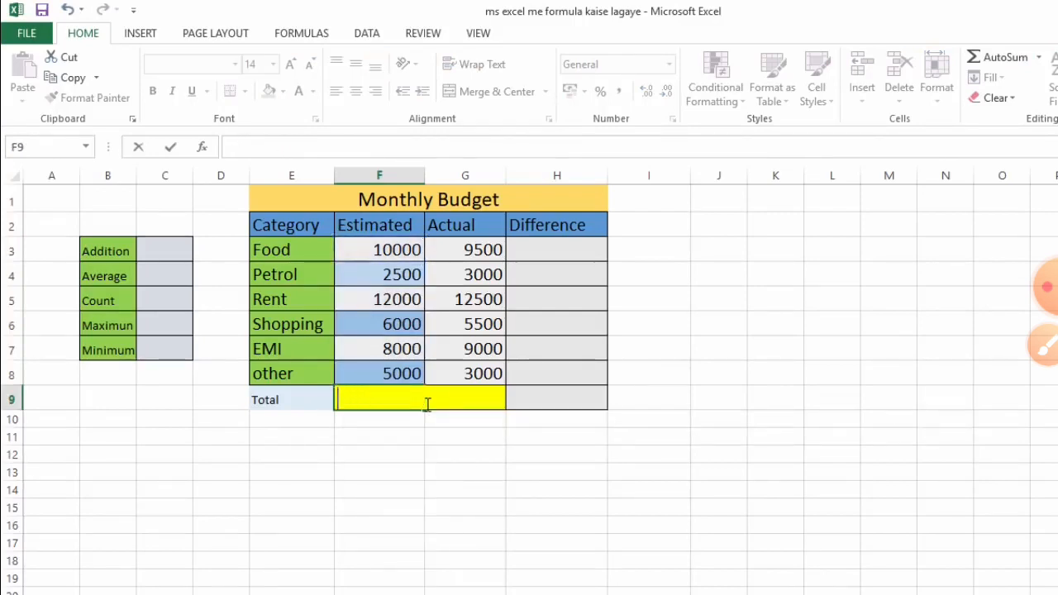
# Step: Enter the formula =sum(F3:F8) in cell F9 to total the Estimated column
pyautogui.click(387, 396)
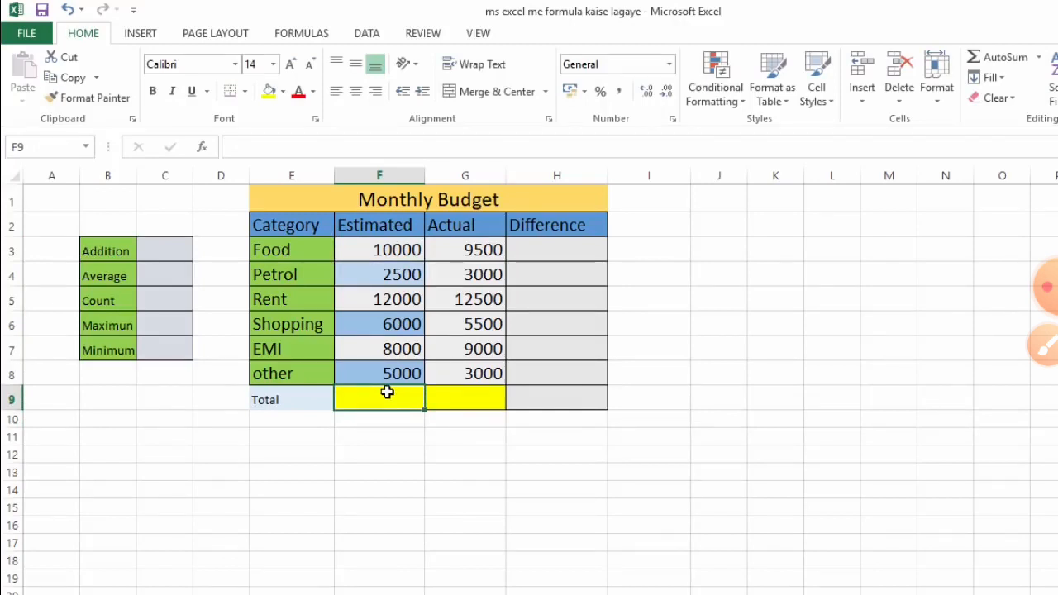
pyautogui.write('=sum')
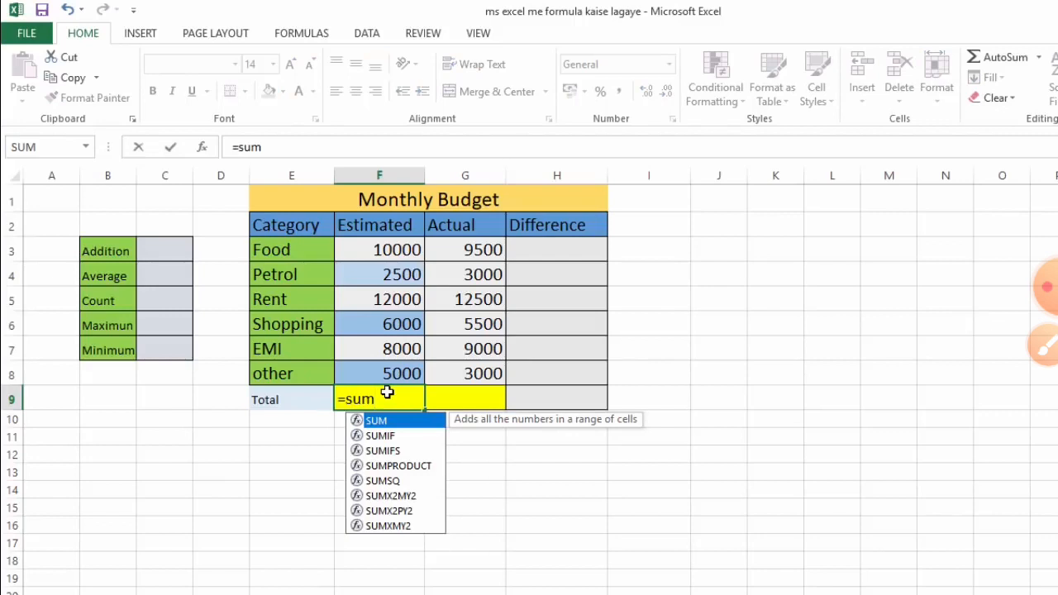
pyautogui.write('(')
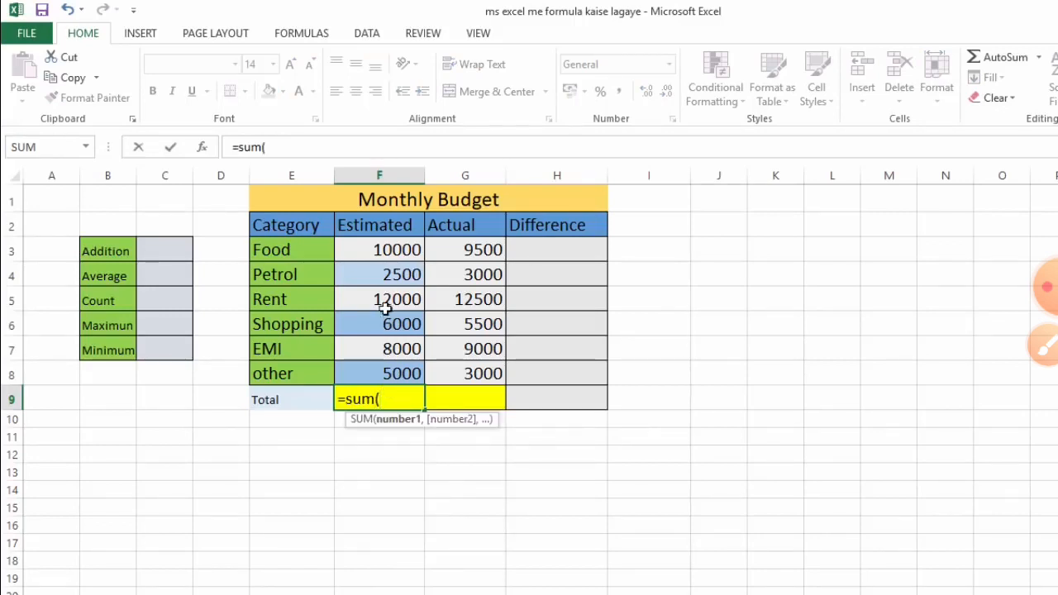
pyautogui.click(352, 249)
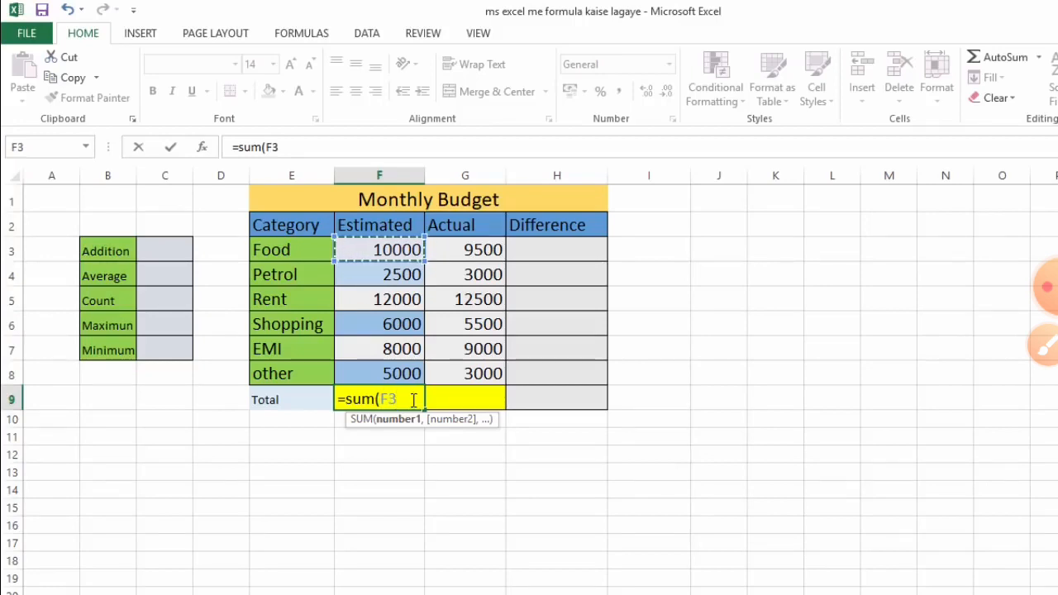
pyautogui.write(':F3')
pyautogui.press('BackSpace')
pyautogui.press('BackSpace')
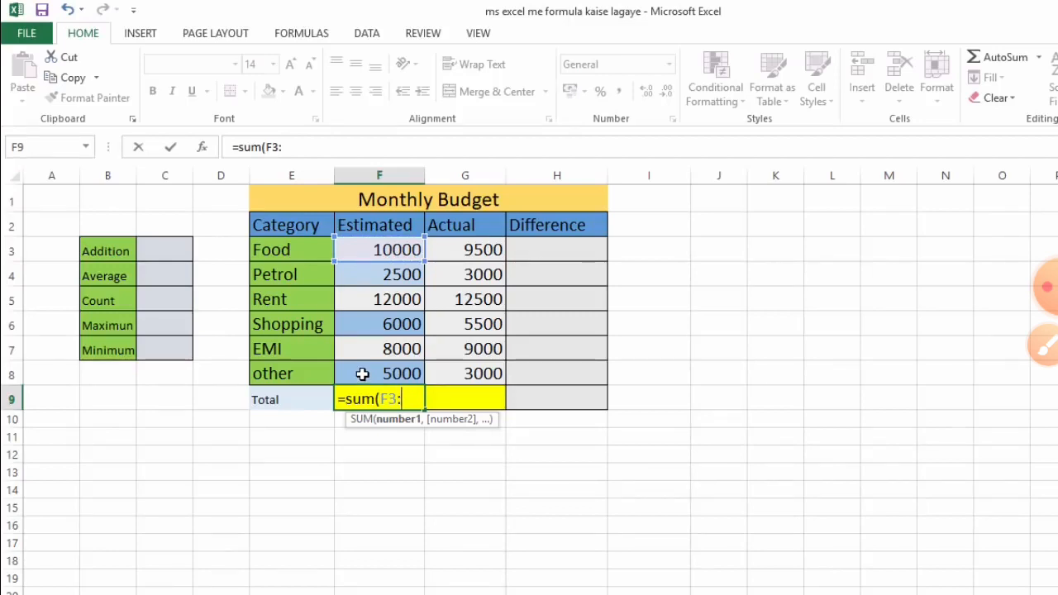
pyautogui.click(362, 374)
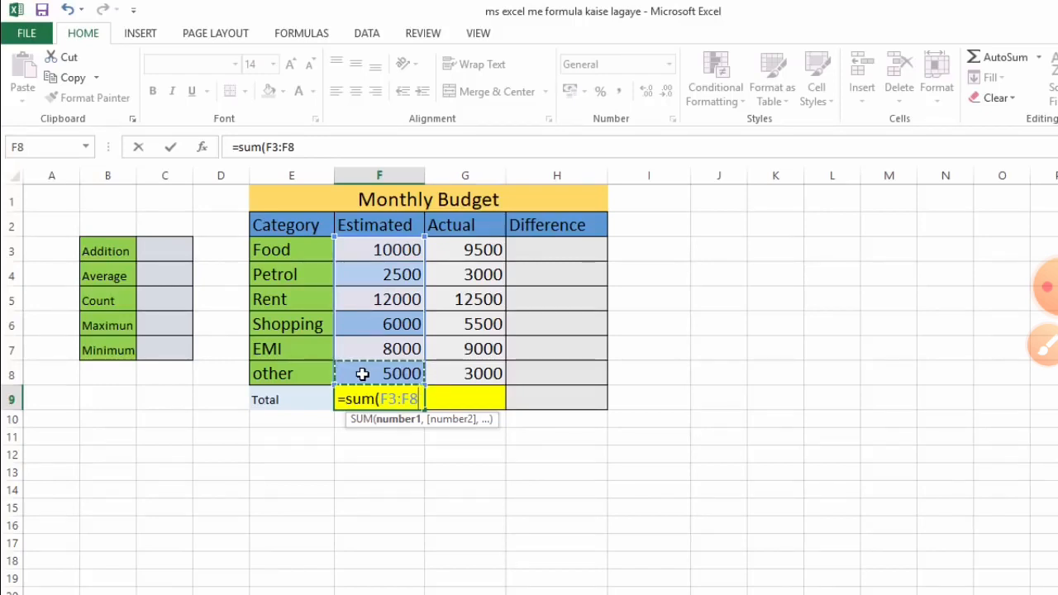
pyautogui.write(')')
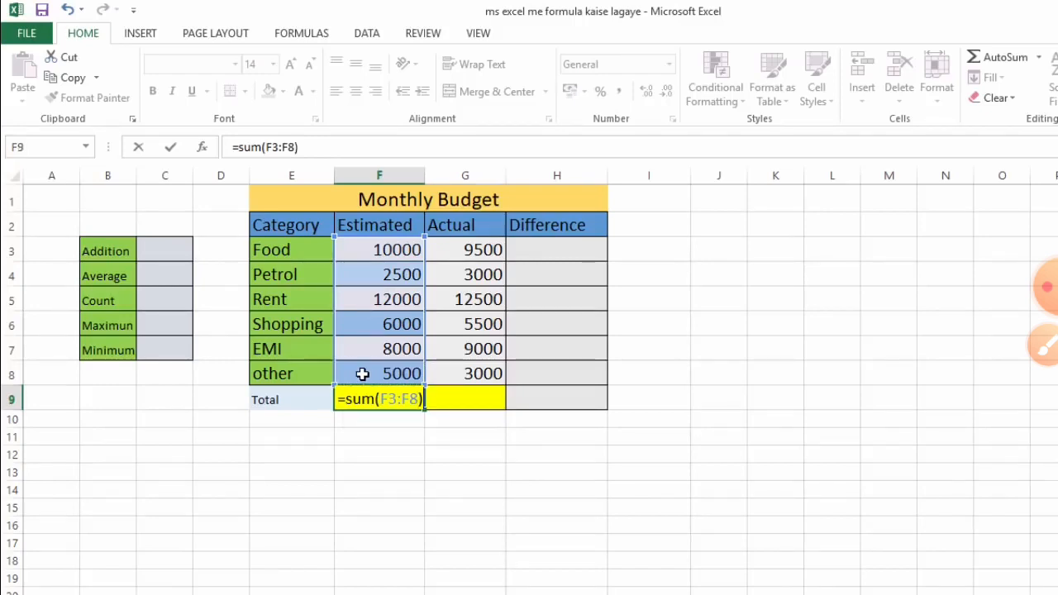
pyautogui.press('Left')
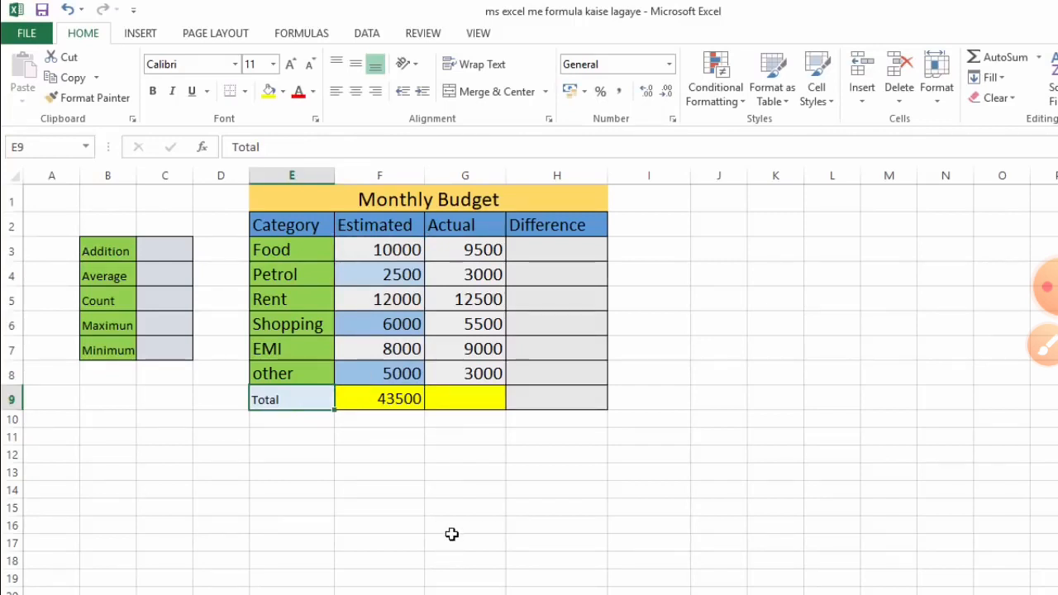
# Step: Enter the formula =sum(G3:G8) in cell G9 to total the Actual column
pyautogui.doubleClick(439, 402)
pyautogui.write('=su')
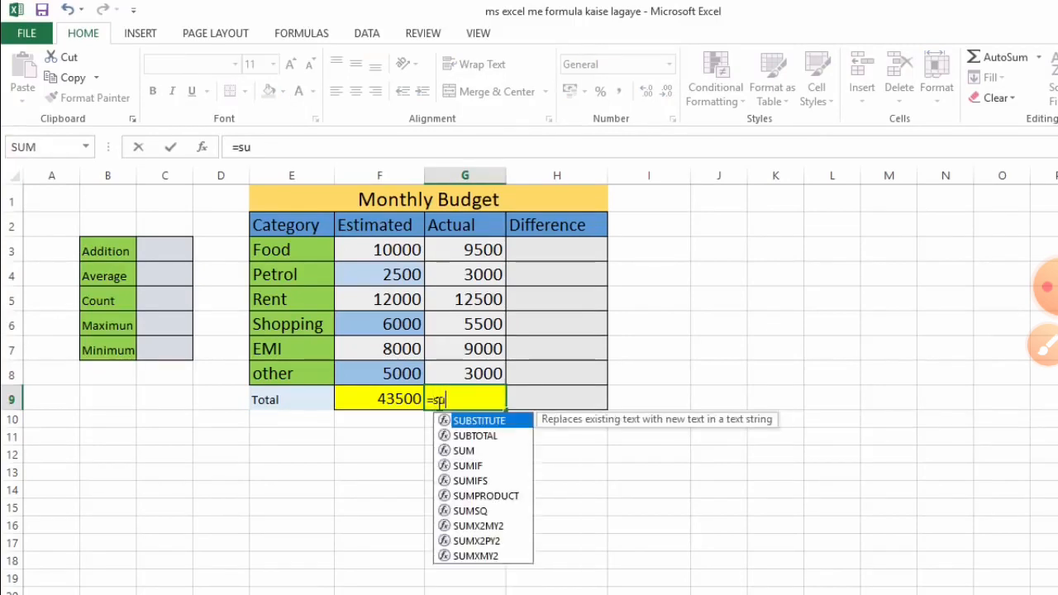
pyautogui.write('m(')
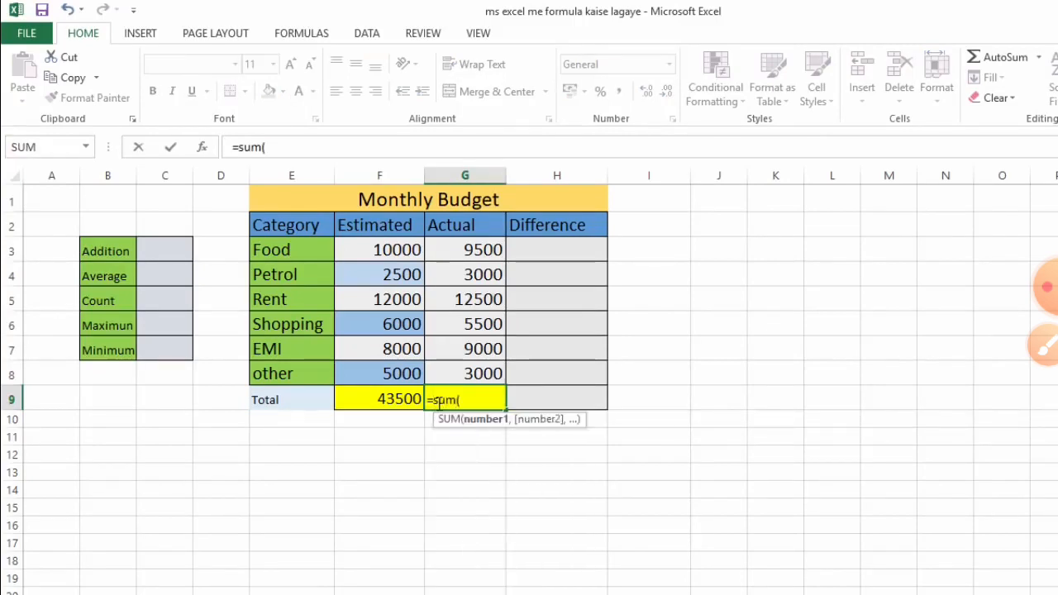
pyautogui.click(447, 251)
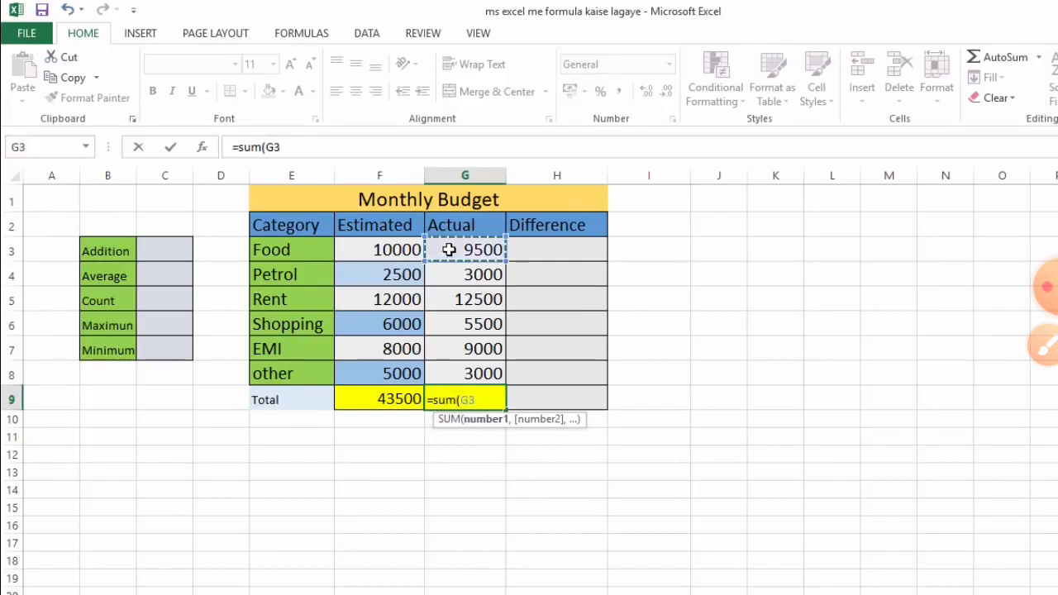
pyautogui.moveTo(449, 249); pyautogui.dragTo(461, 371)
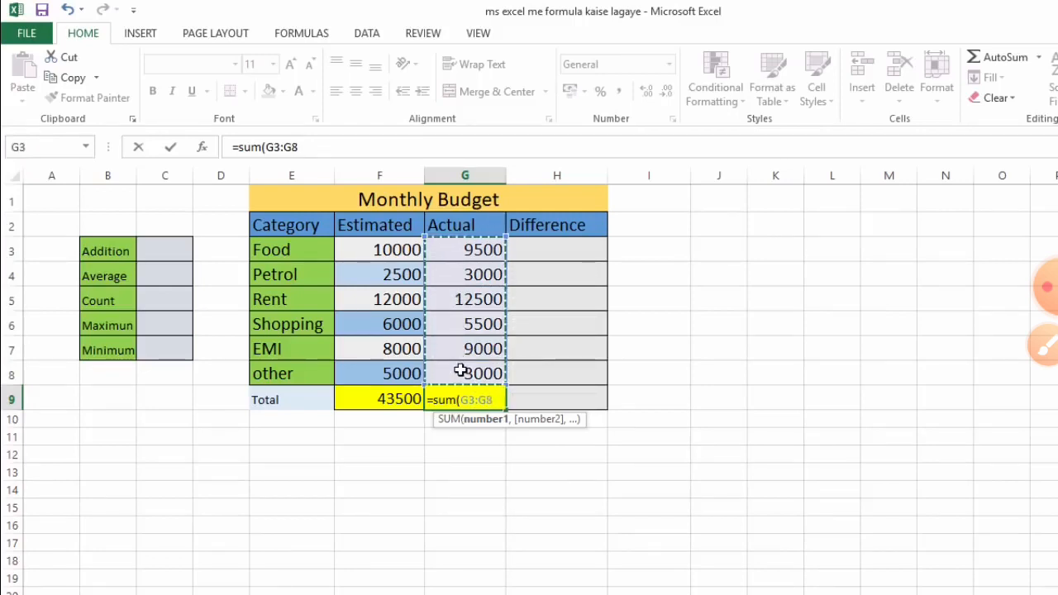
pyautogui.write(')')
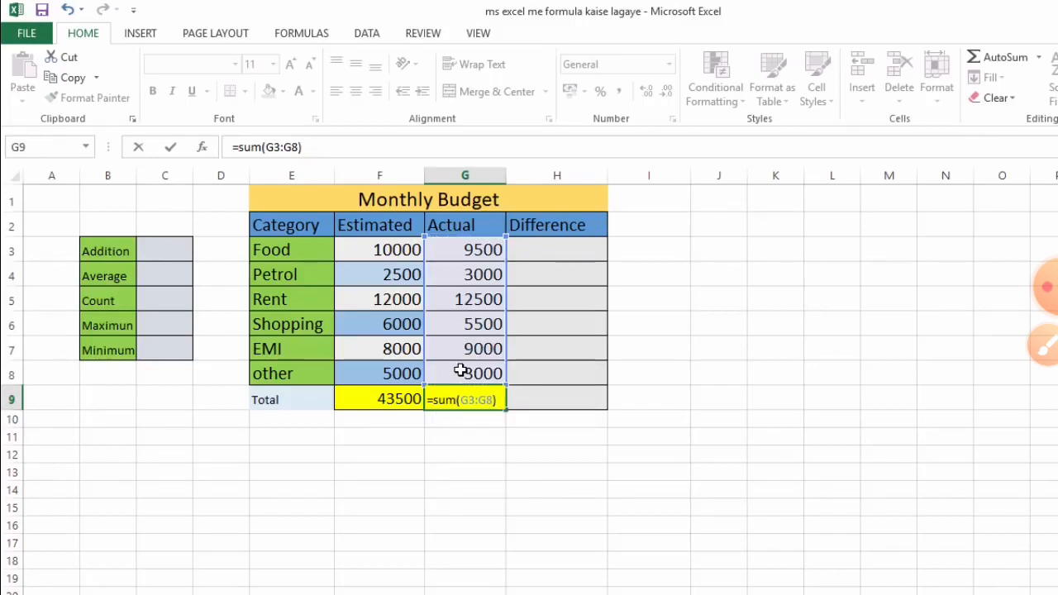
pyautogui.press('Return')
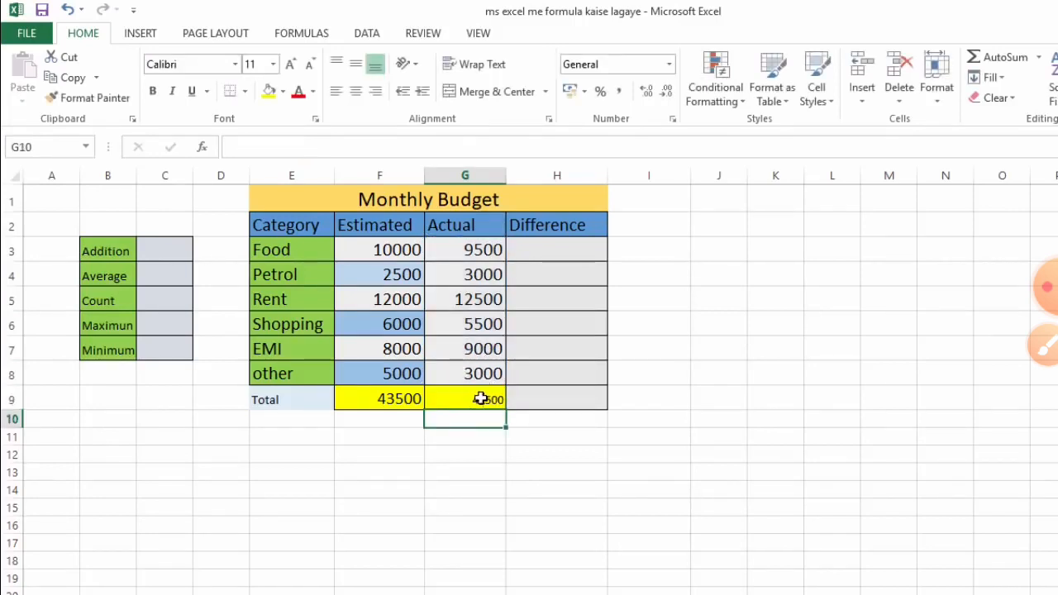
pyautogui.press('Up')
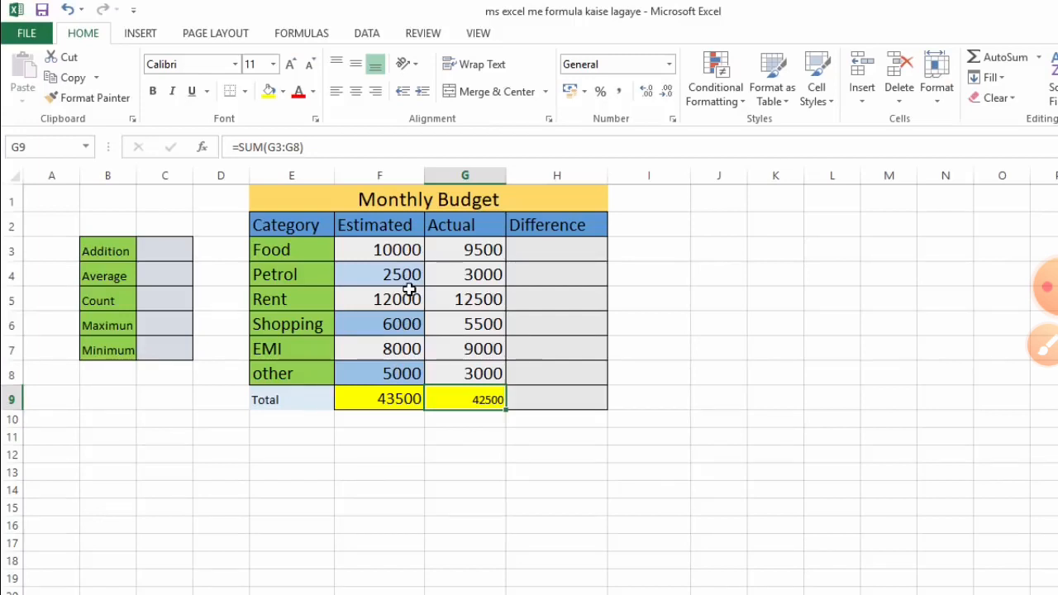
# Step: Enter the formula =sum(F4:F6:F8) in the Addition cell C3 to add up the highlighted Estimated amounts
pyautogui.click(157, 255)
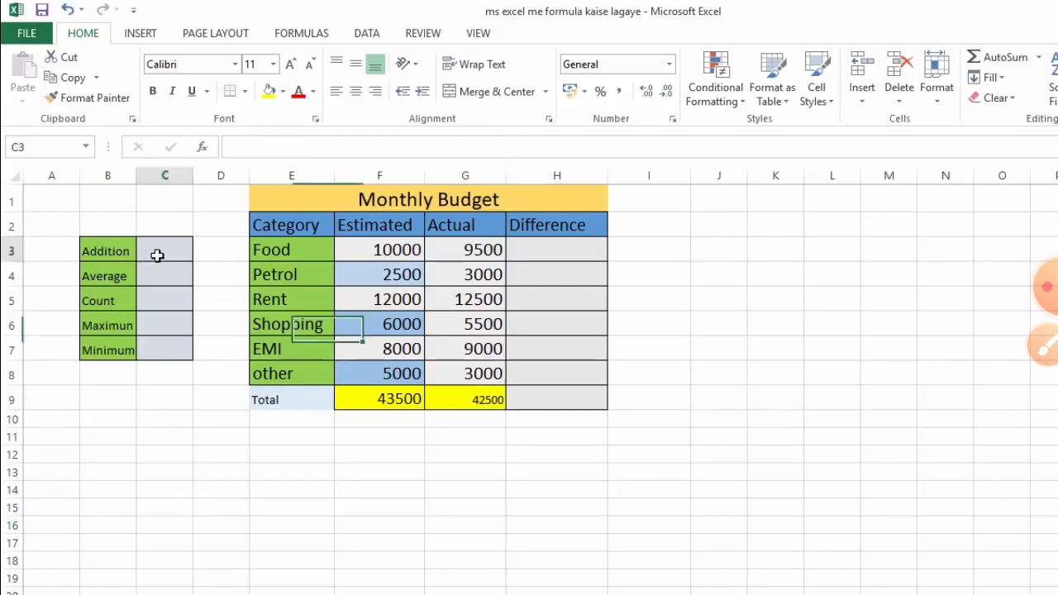
pyautogui.doubleClick(161, 252)
pyautogui.write('=')
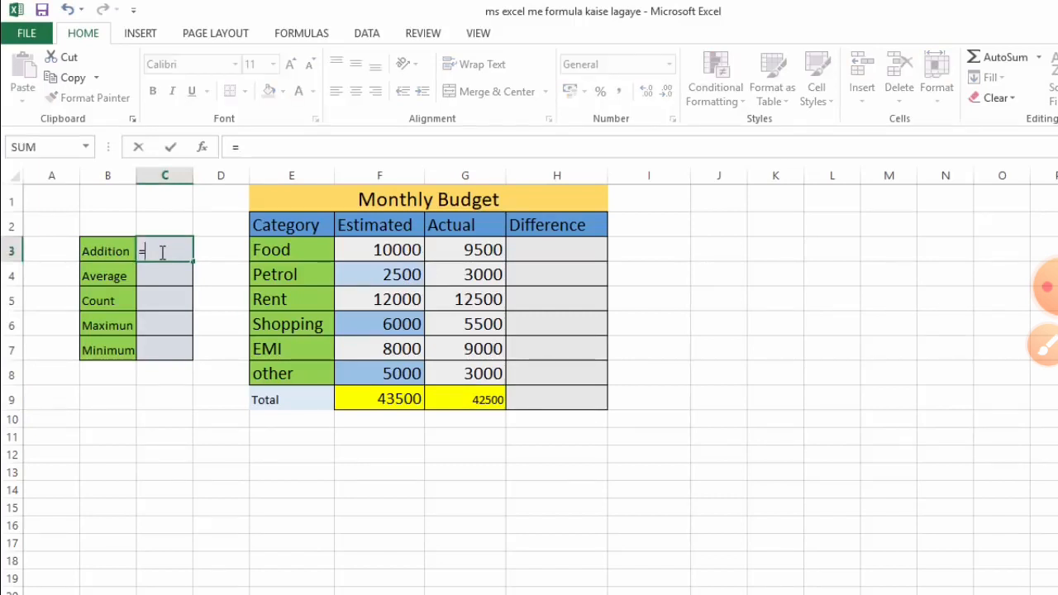
pyautogui.write('sum')
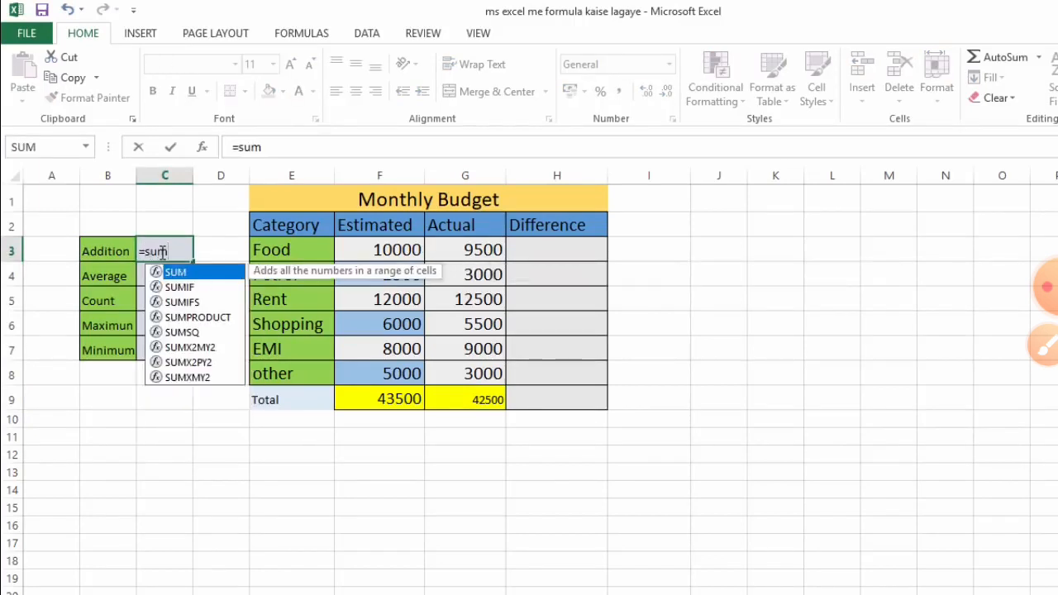
pyautogui.write('(')
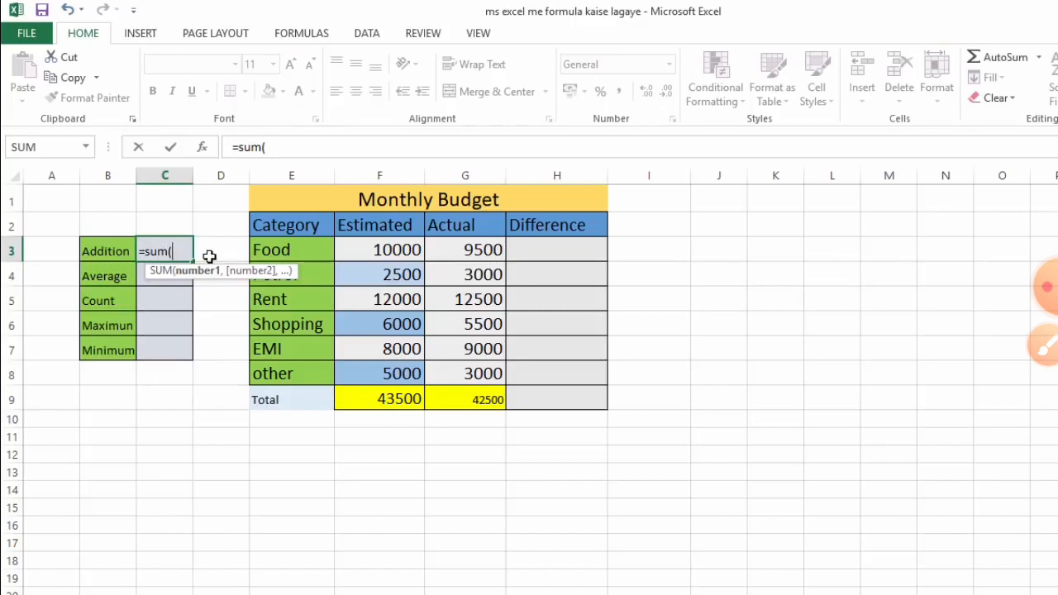
pyautogui.click(360, 278)
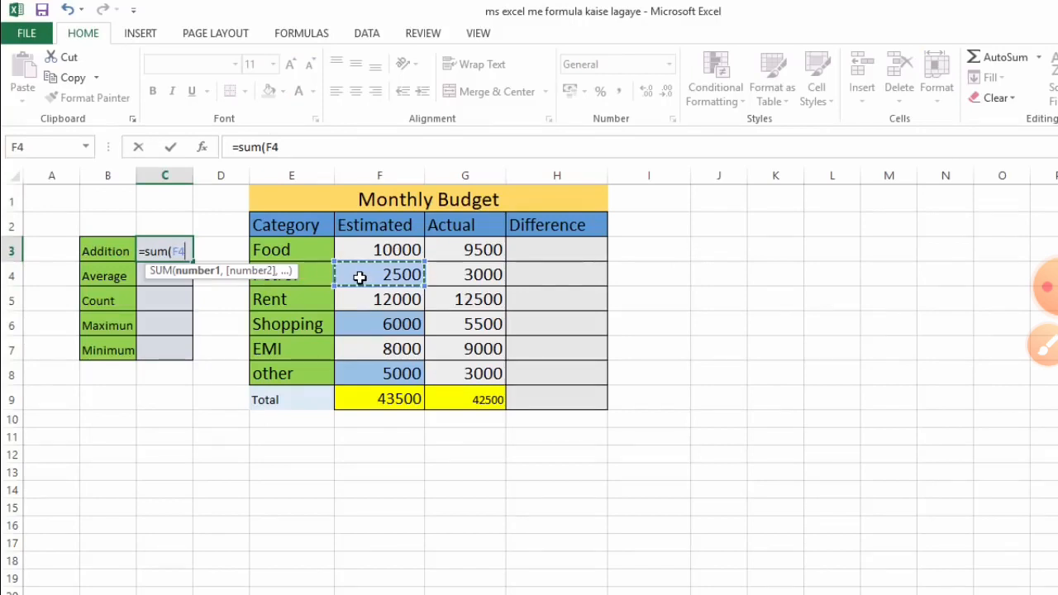
pyautogui.write(':')
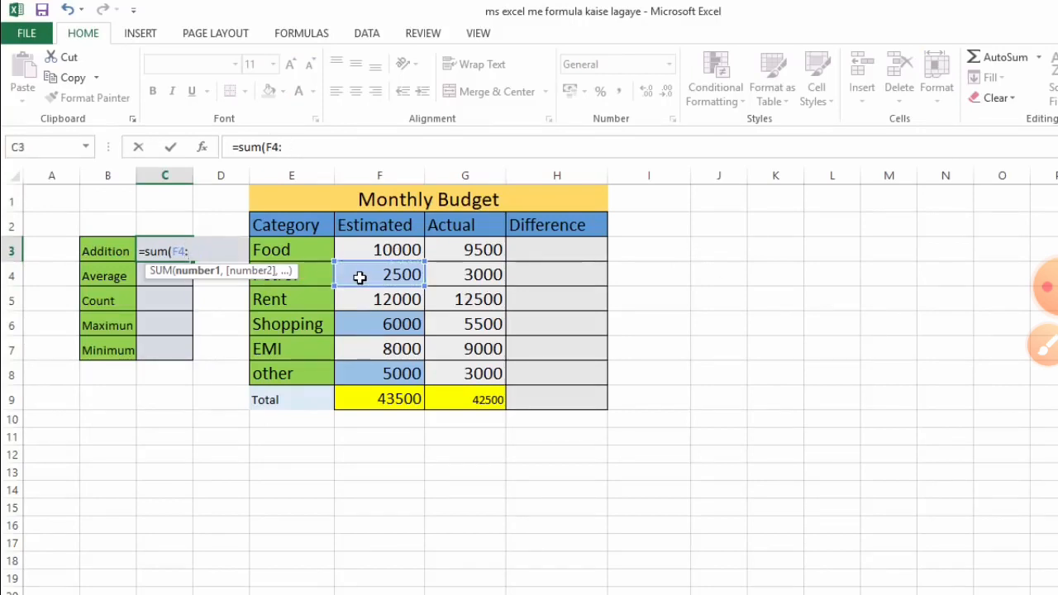
pyautogui.click(363, 325)
pyautogui.write(':')
pyautogui.click(363, 325)
pyautogui.press('BackSpace')
pyautogui.press('BackSpace')
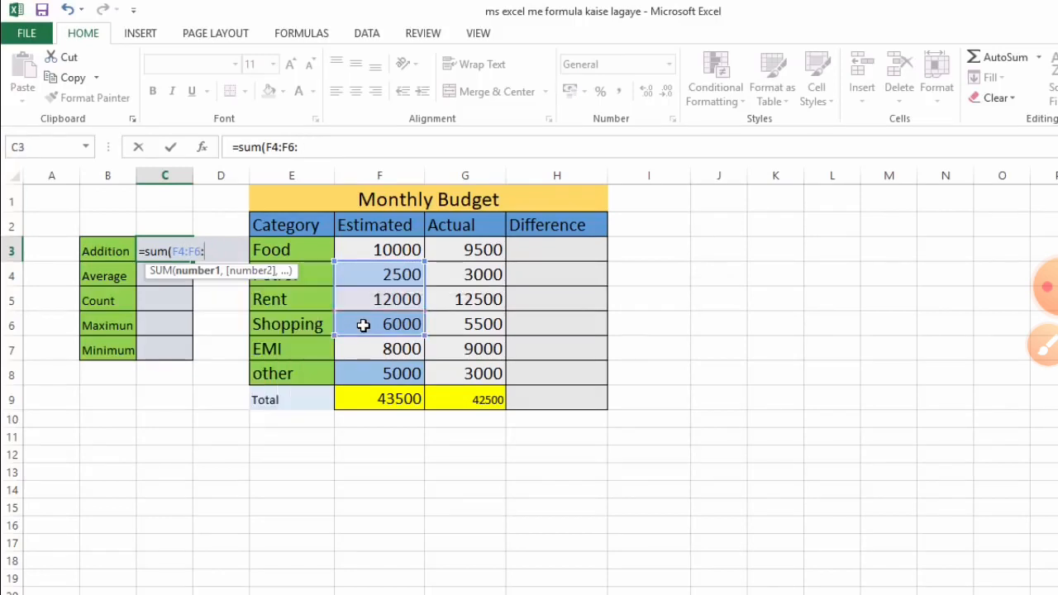
pyautogui.click(372, 374)
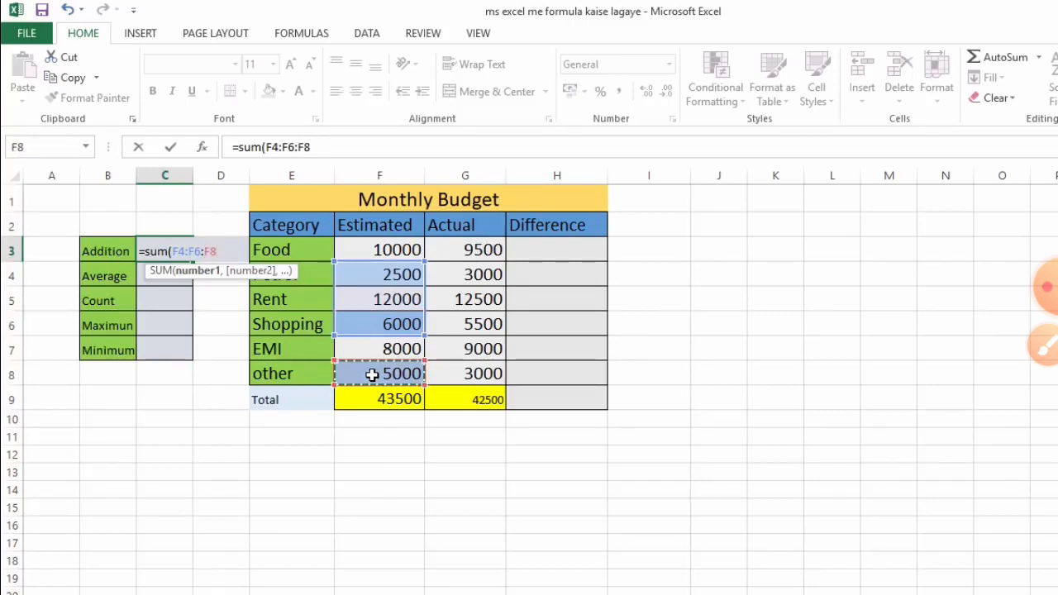
pyautogui.write(')')
pyautogui.press('Return')
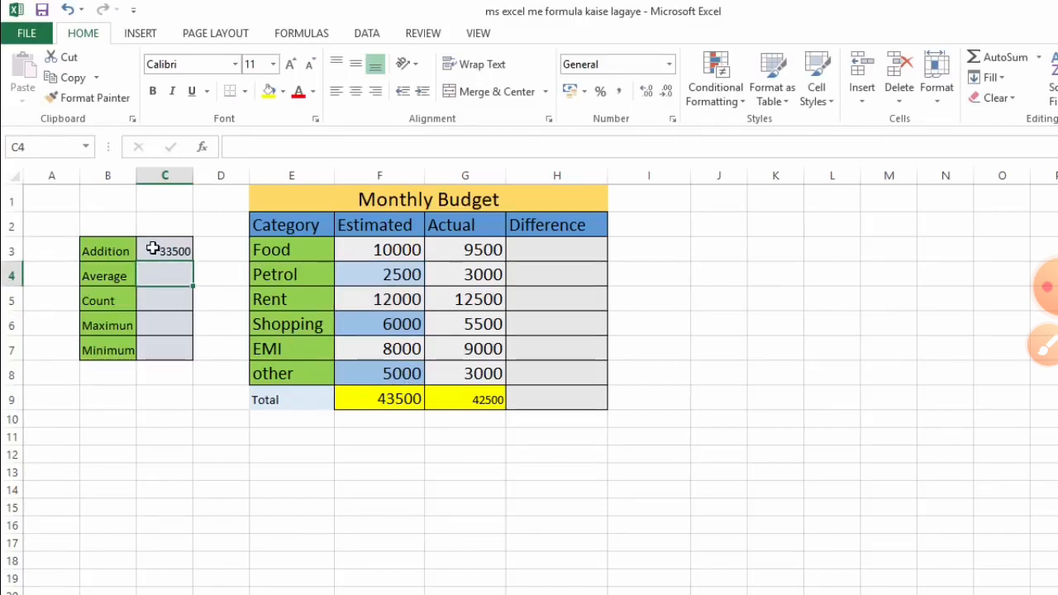
pyautogui.click(153, 249)
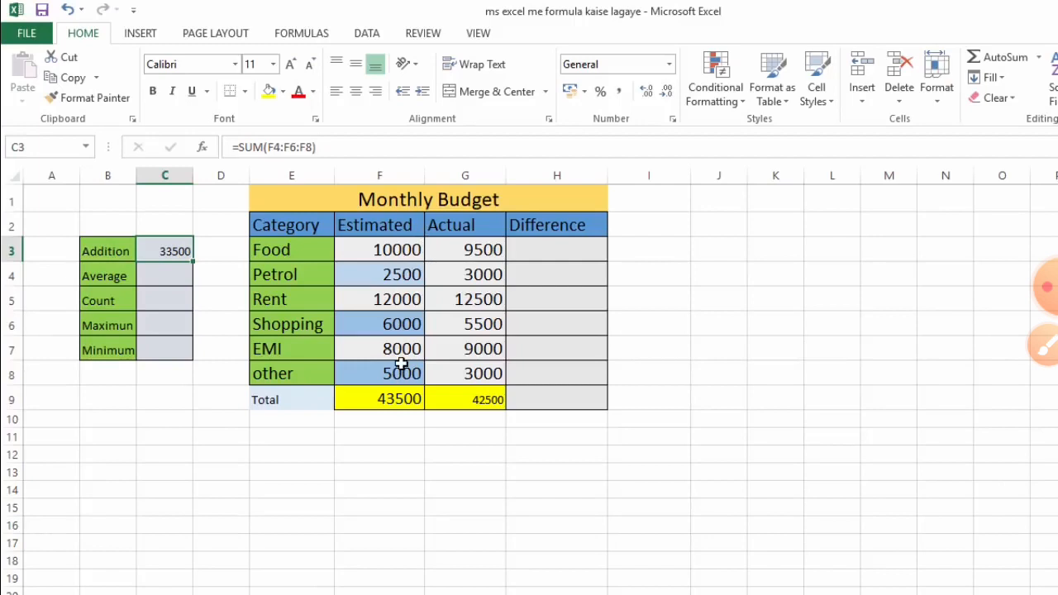
# Step: Enter the formula =average(F3:F8) in the Average cell C4 to average the Estimated amounts
pyautogui.click(168, 281)
pyautogui.doubleClick(168, 282)
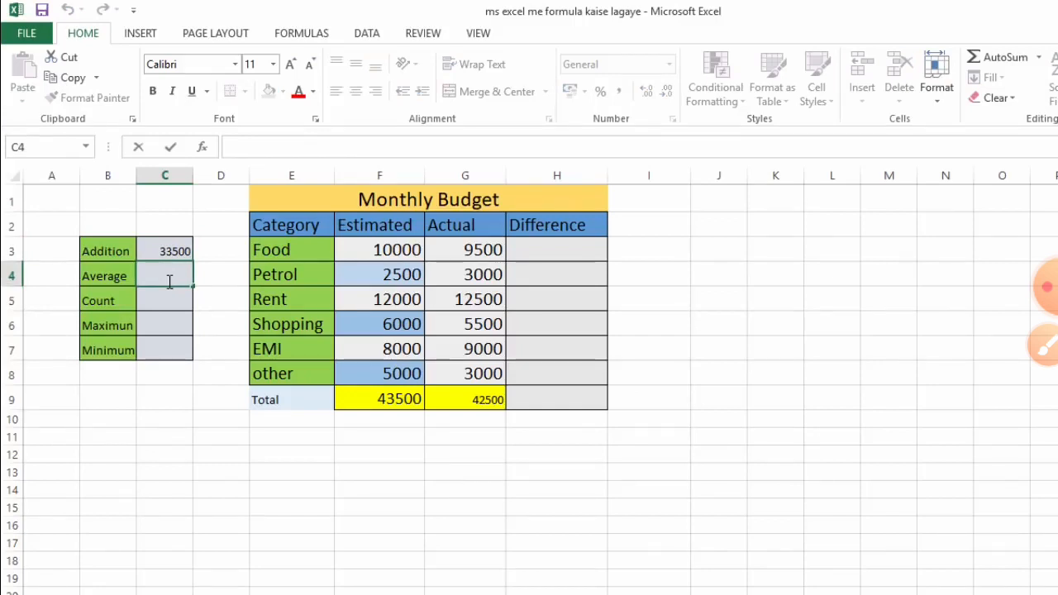
pyautogui.write('=')
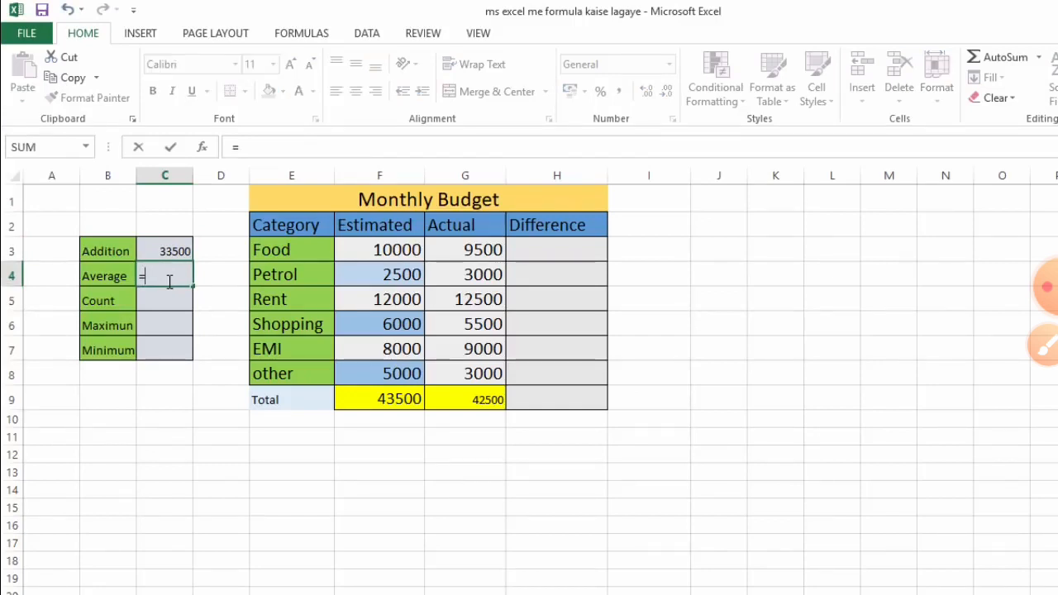
pyautogui.write('ave')
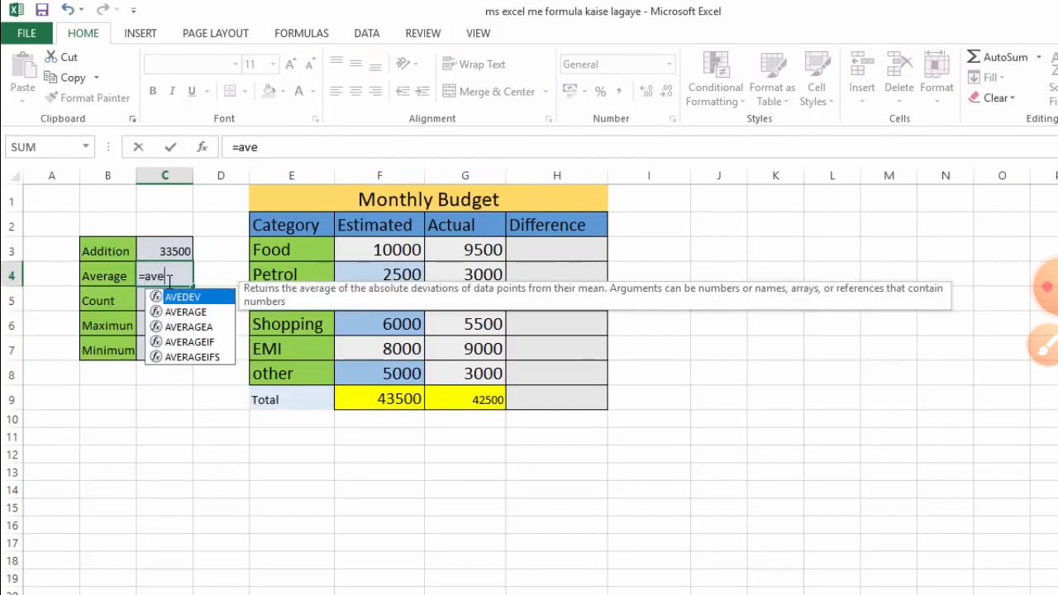
pyautogui.write('rage')
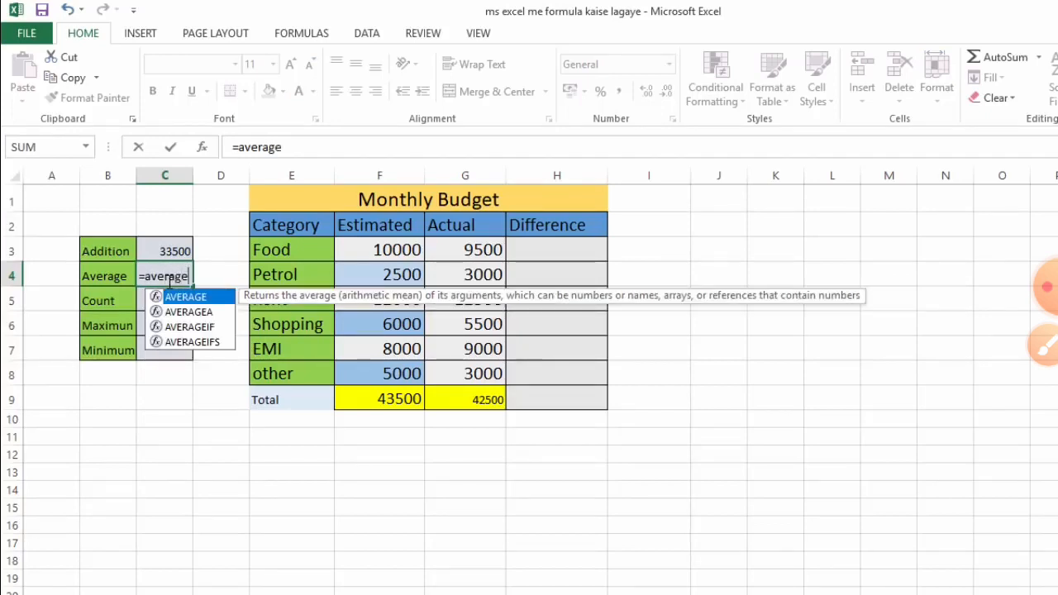
pyautogui.write('(')
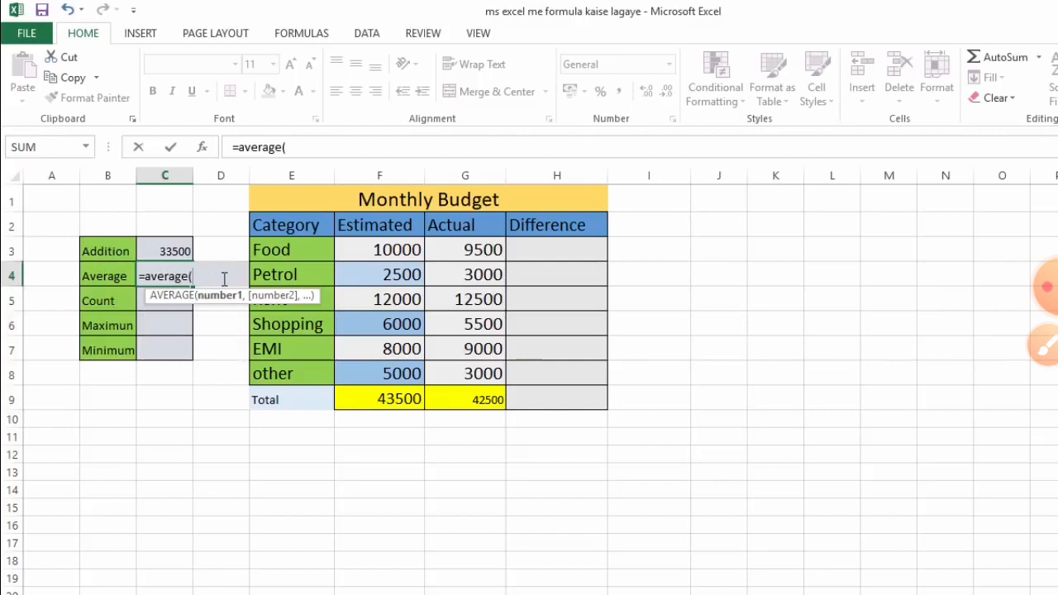
pyautogui.click(364, 251)
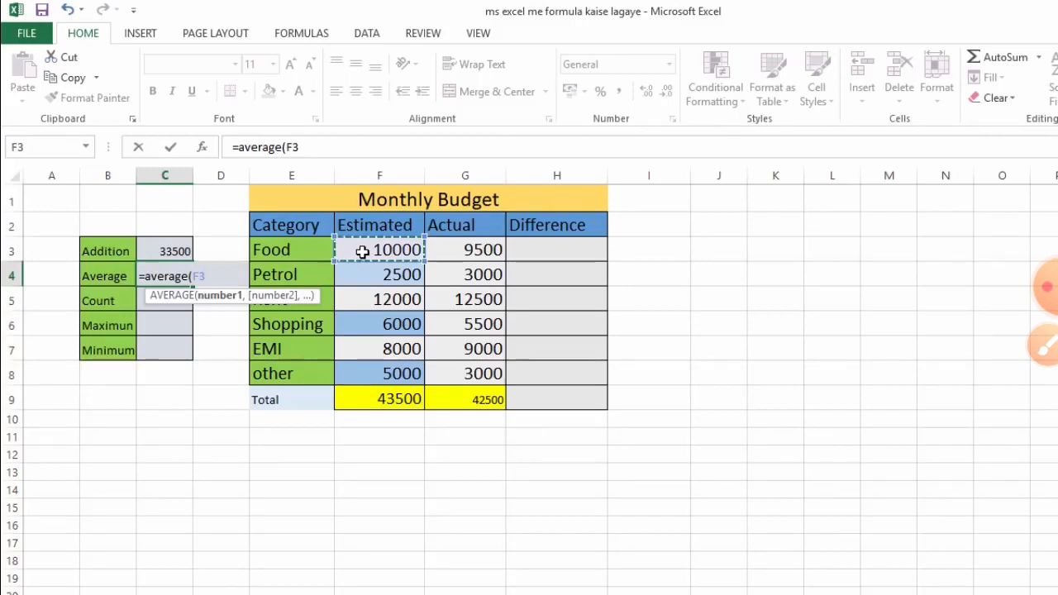
pyautogui.write(':')
pyautogui.press('BackSpace')
pyautogui.press('BackSpace')
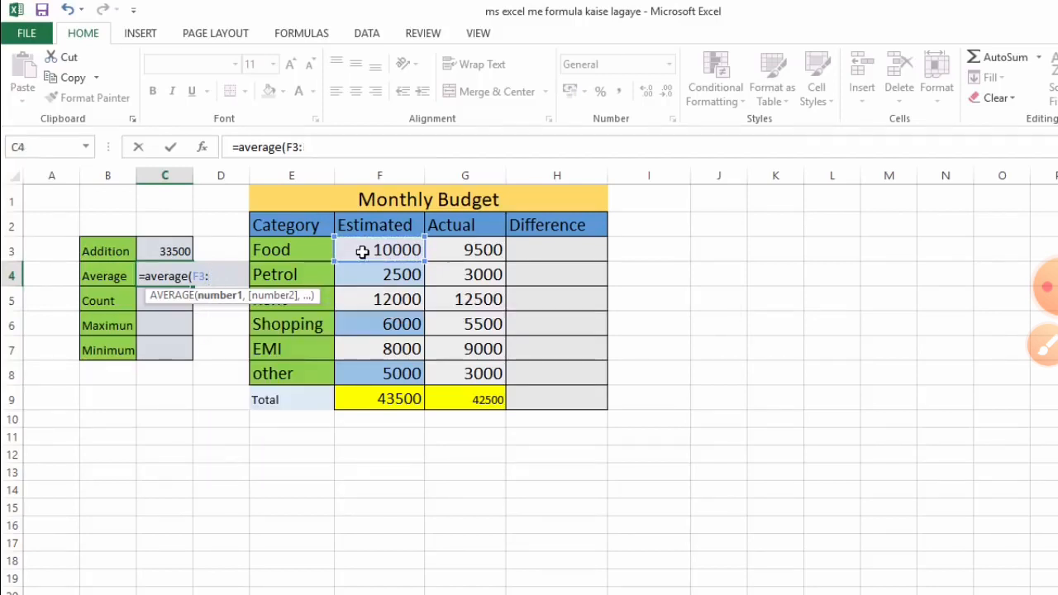
pyautogui.click(371, 377)
pyautogui.write(')')
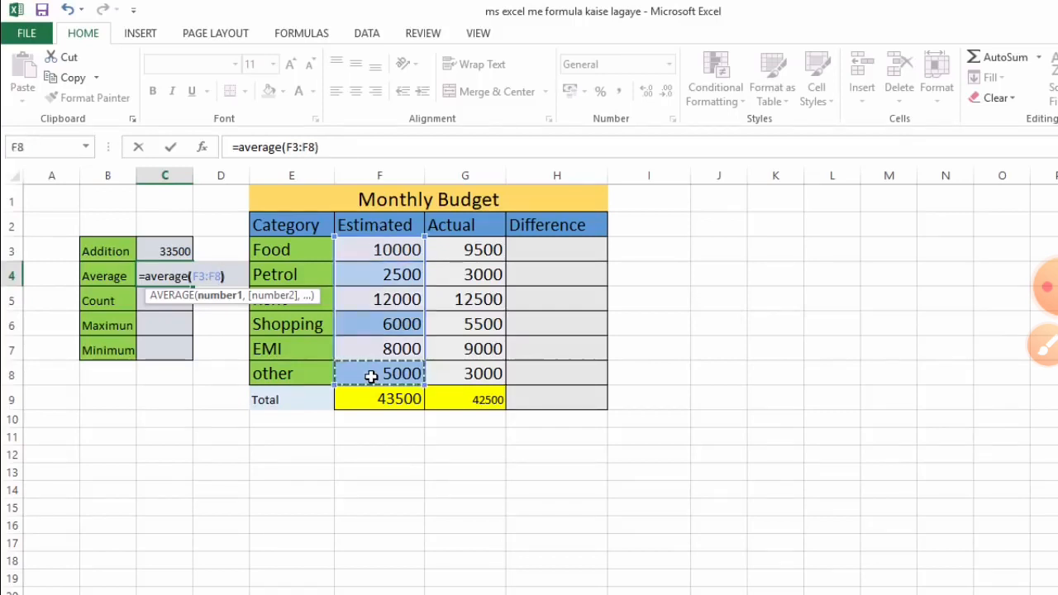
pyautogui.press('Return')
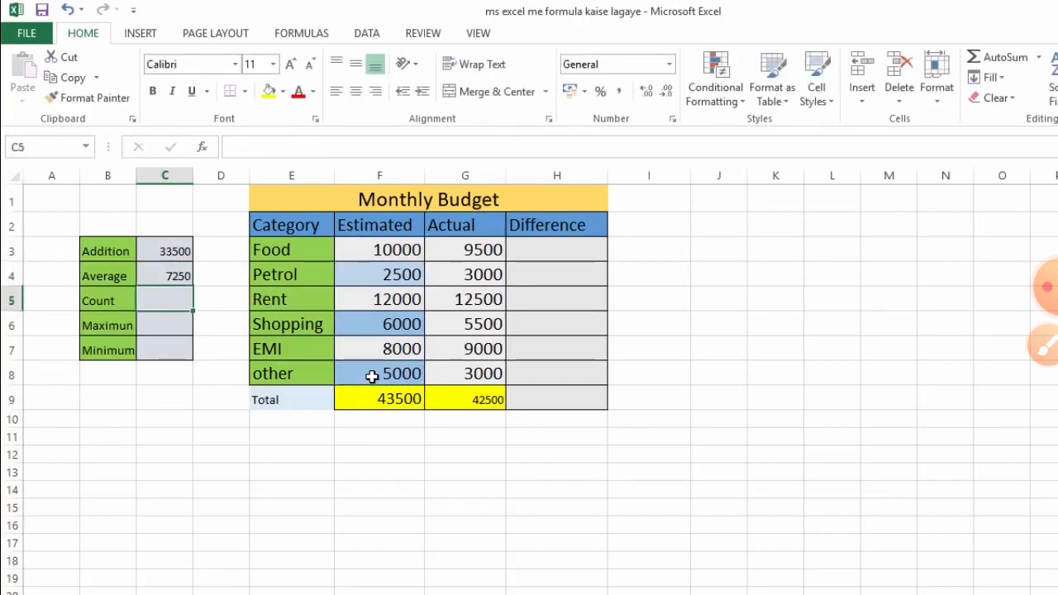
pyautogui.moveTo(336, 236)
pyautogui.mouseDown()
pyautogui.moveTo(434, 397)
pyautogui.moveTo(426, 384)
pyautogui.mouseUp()
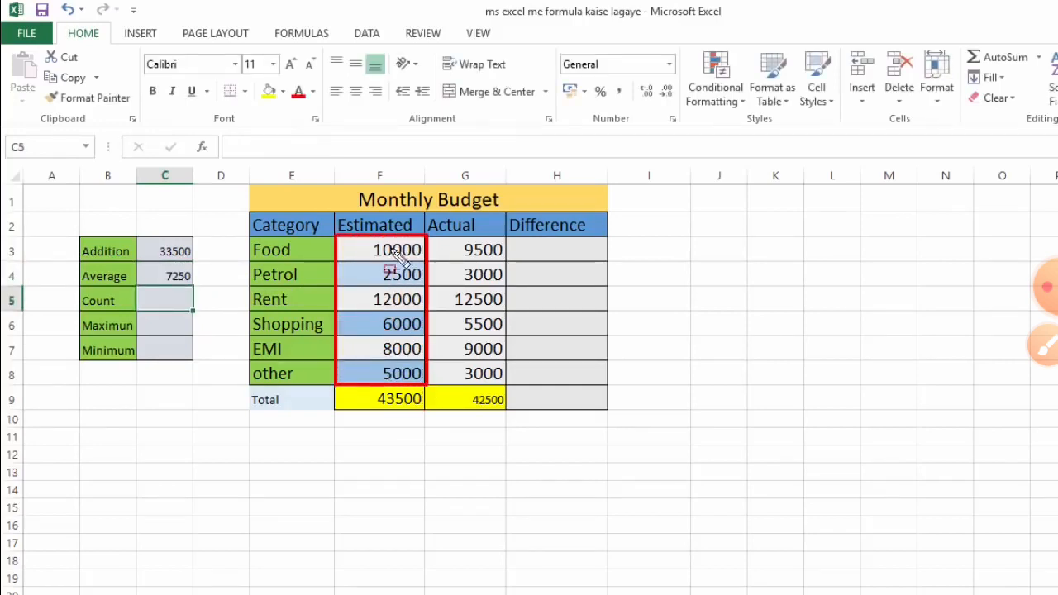
pyautogui.click(170, 275)
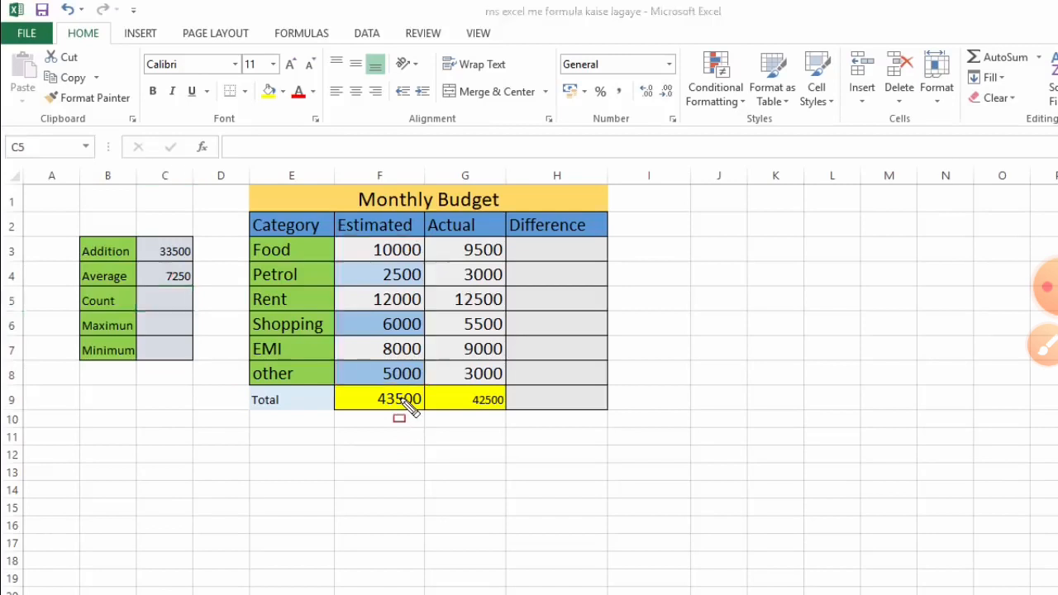
# Step: Enter the formula =count(F3:F8) in the Count cell C5 to count the Estimated entries
pyautogui.doubleClick(170, 300)
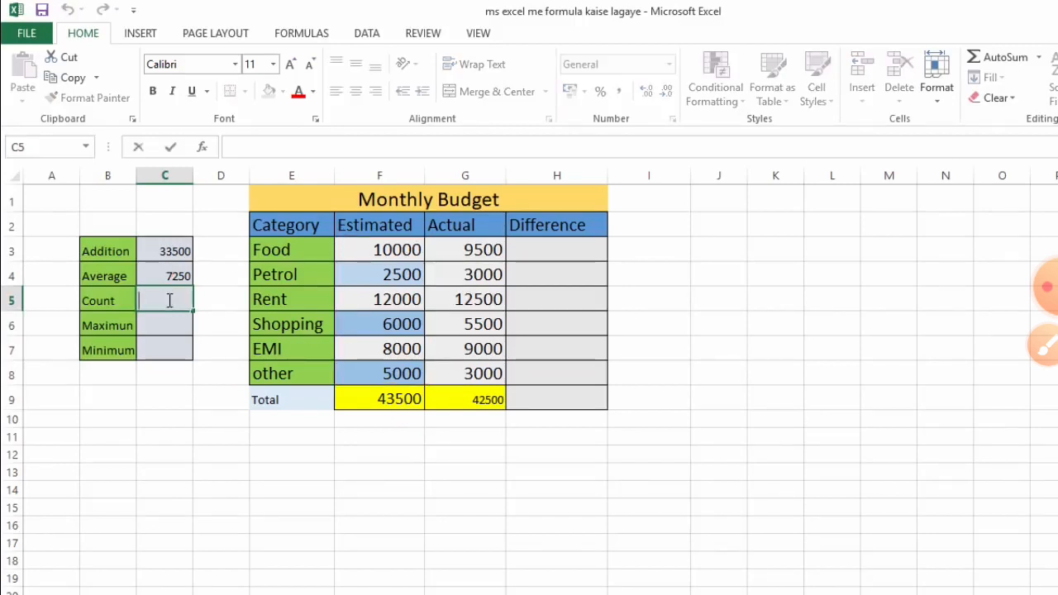
pyautogui.write('=coun')
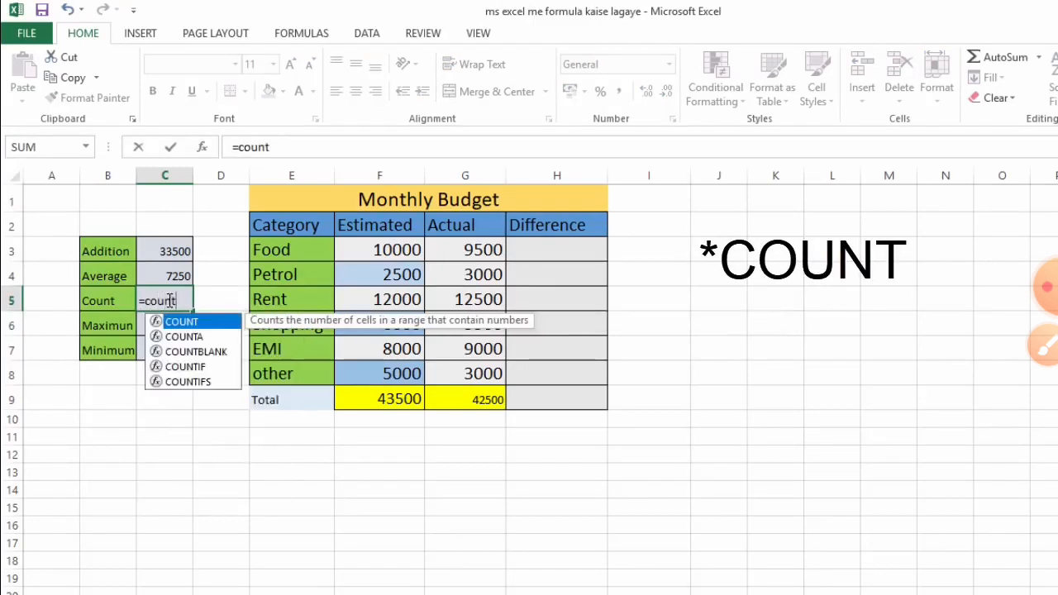
pyautogui.write('t')
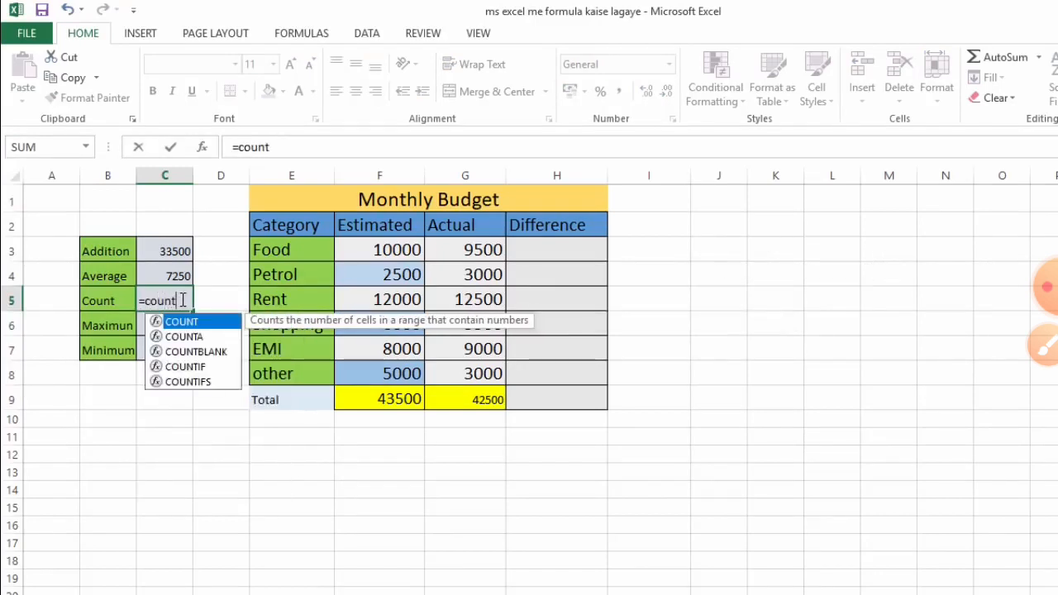
pyautogui.write('(')
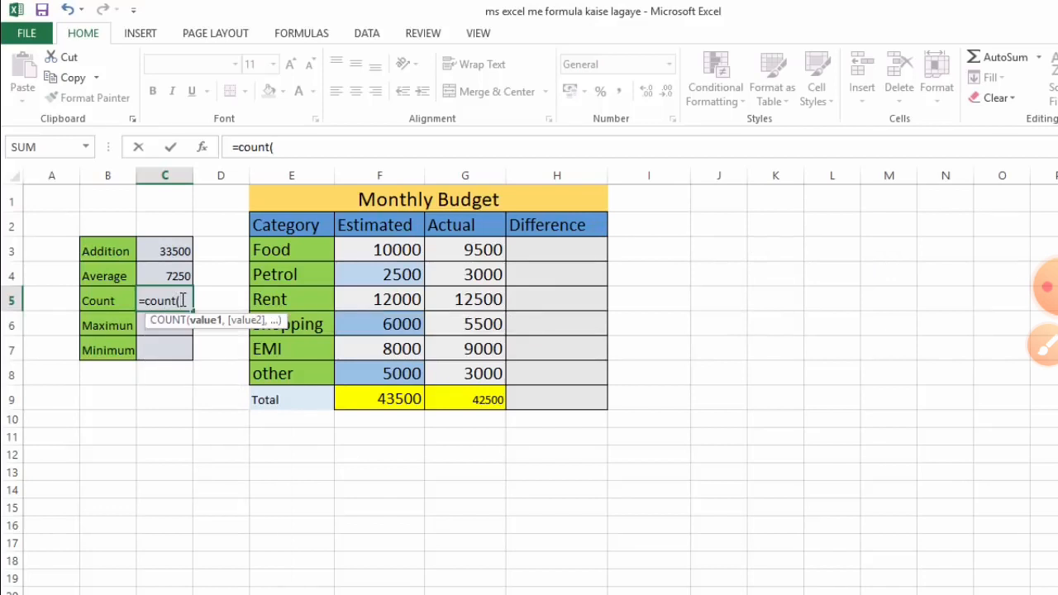
pyautogui.click(359, 250)
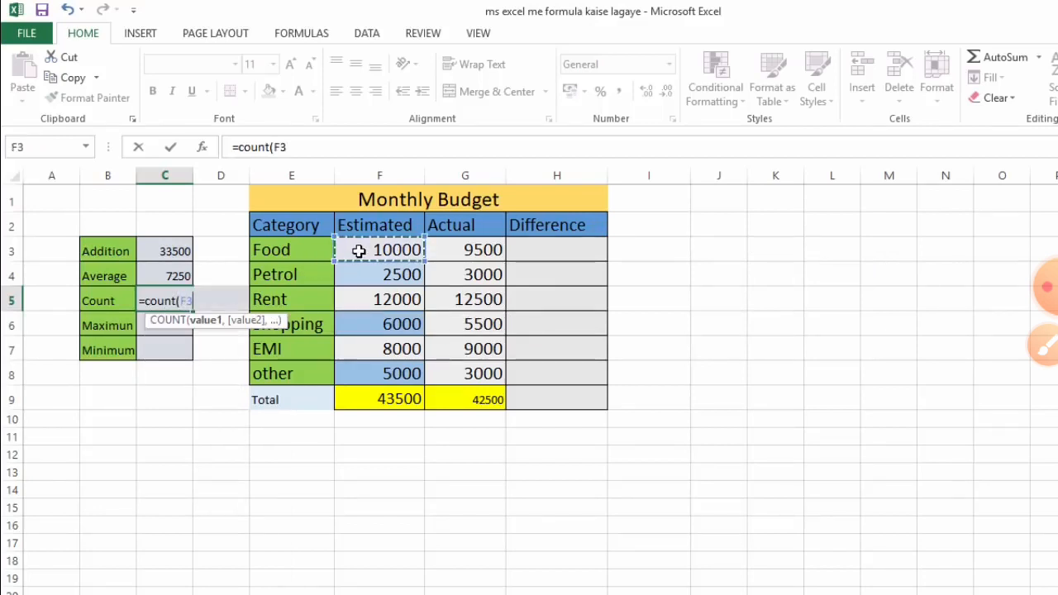
pyautogui.moveTo(359, 250); pyautogui.dragTo(375, 374)
pyautogui.write(')')
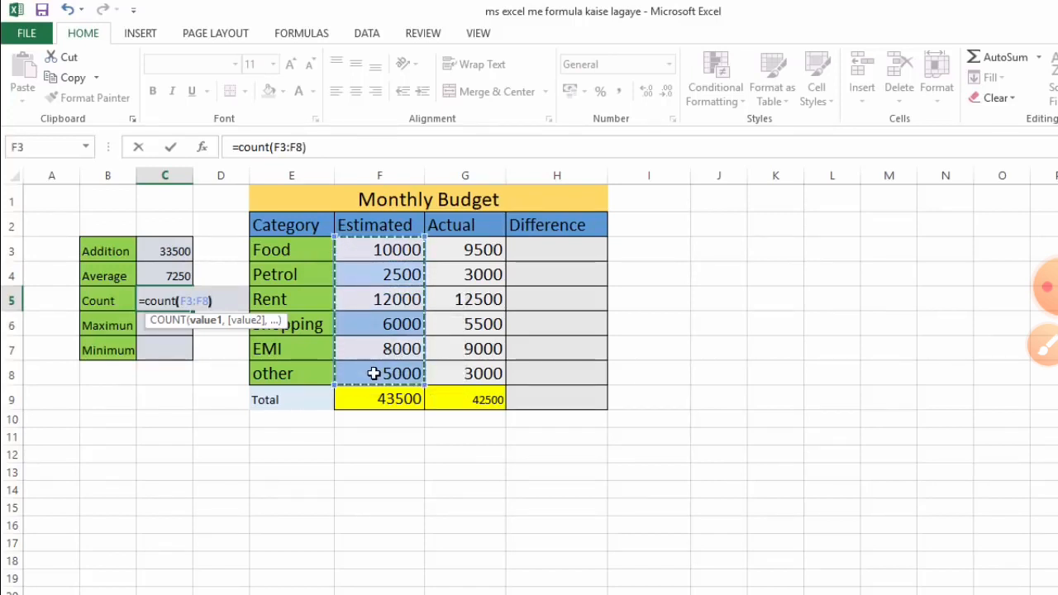
pyautogui.press('Return')
pyautogui.click(169, 306)
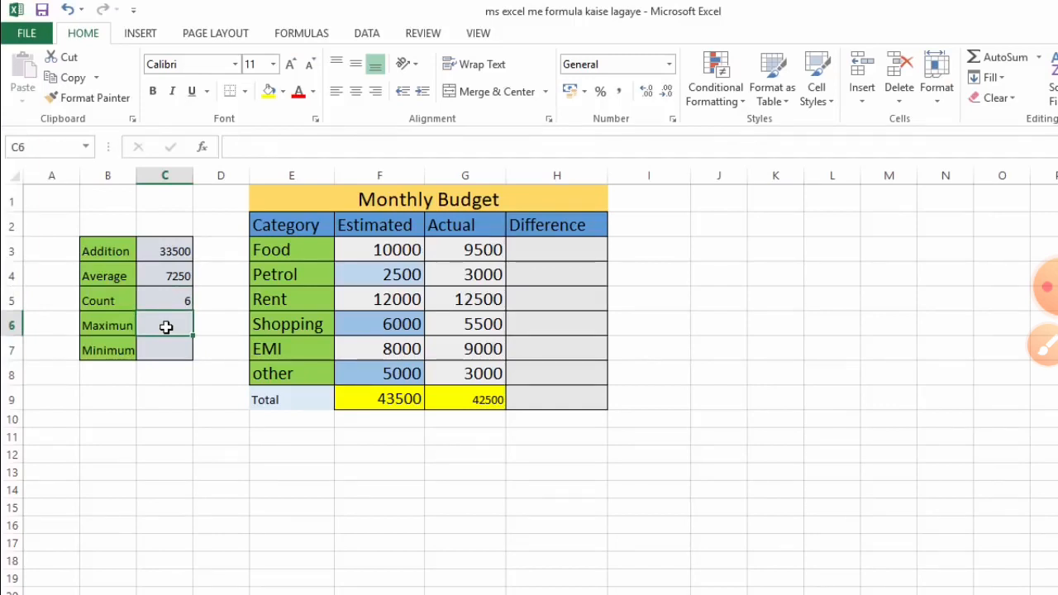
# Step: Enter the formula =max(F3:F8) in the Maximum cell C6 to find the largest Estimated amount
pyautogui.write('=')
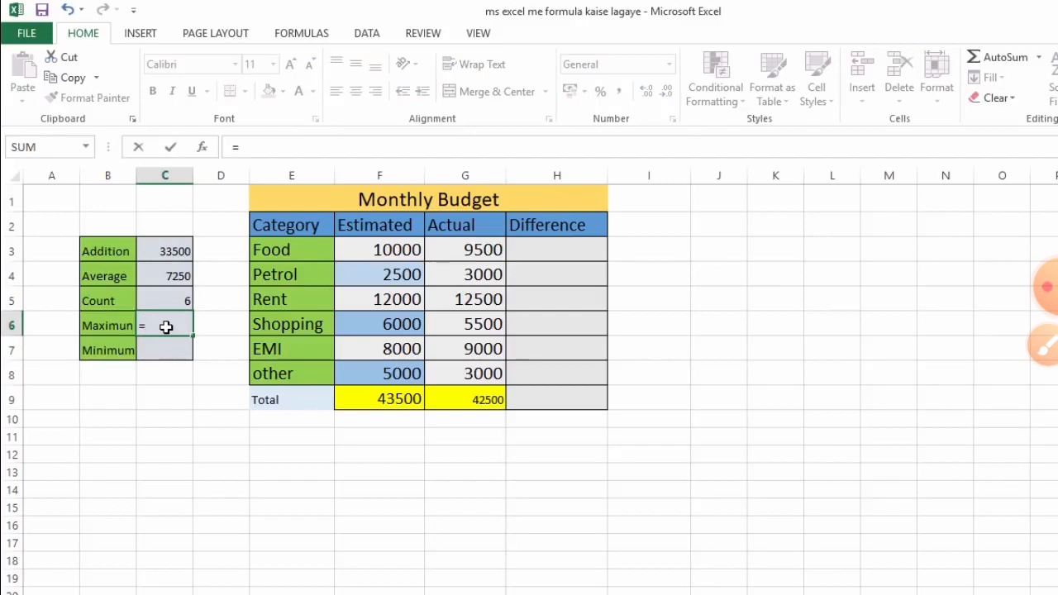
pyautogui.write('max')
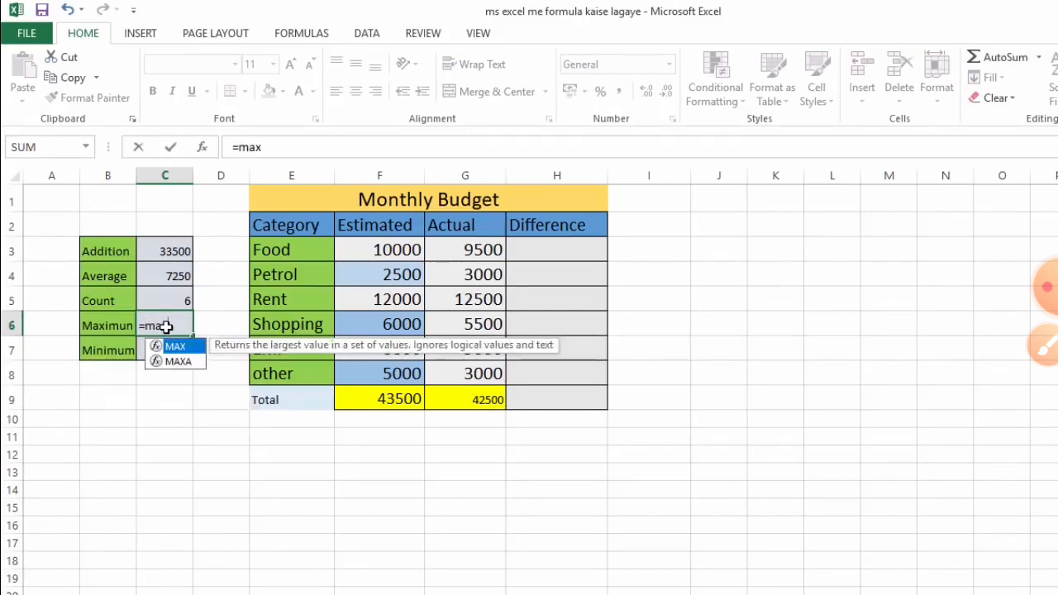
pyautogui.write('(')
pyautogui.press('BackSpace')
pyautogui.write('(')
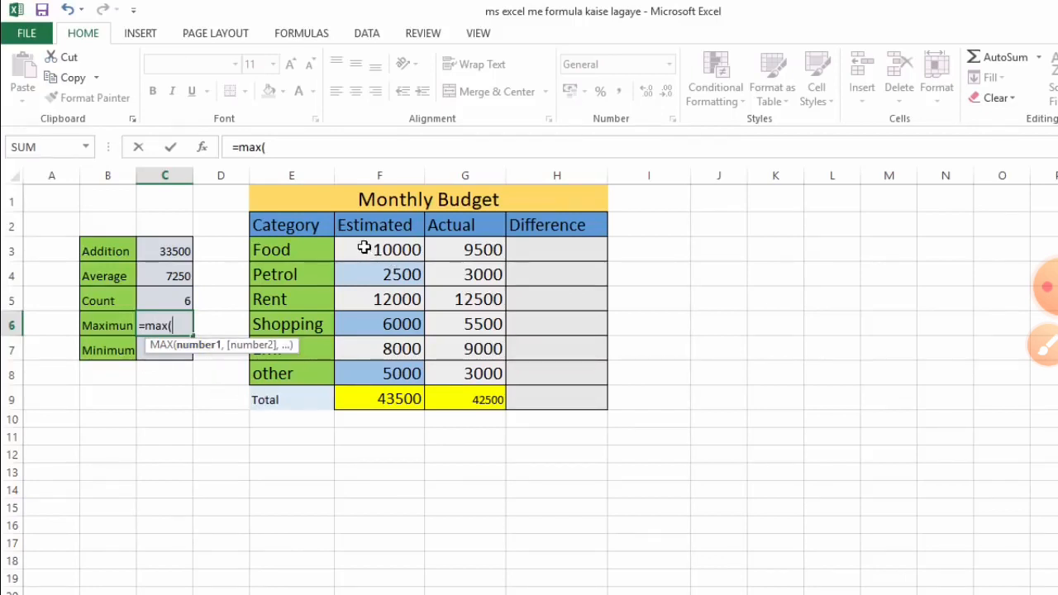
pyautogui.moveTo(362, 247); pyautogui.dragTo(379, 373)
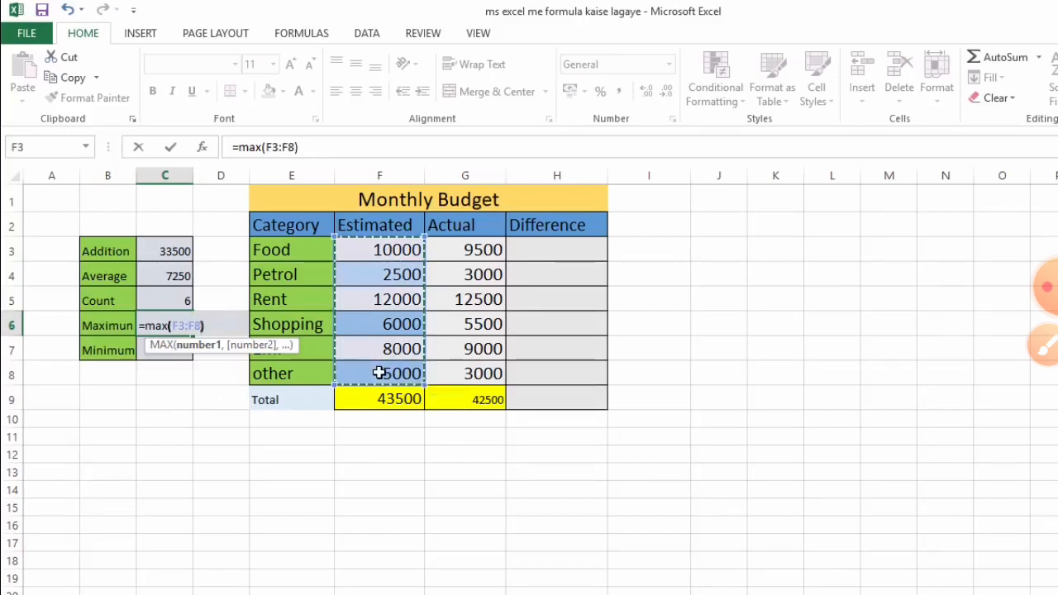
pyautogui.press('Return')
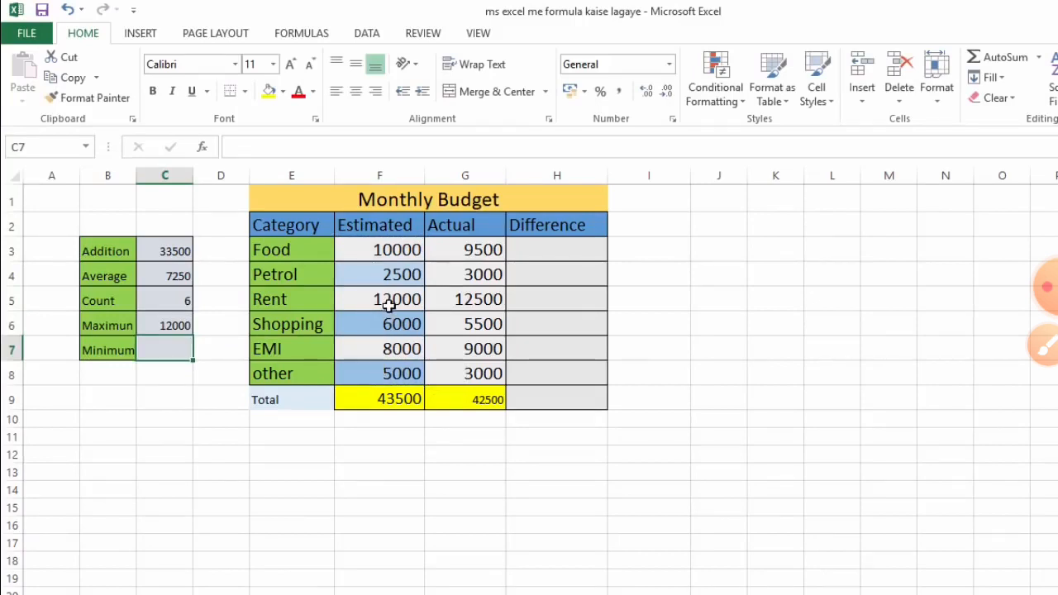
# Step: Enter the formula =min(F3:F8) in the Minimum cell C7 to find the smallest Estimated amount
pyautogui.write('=')
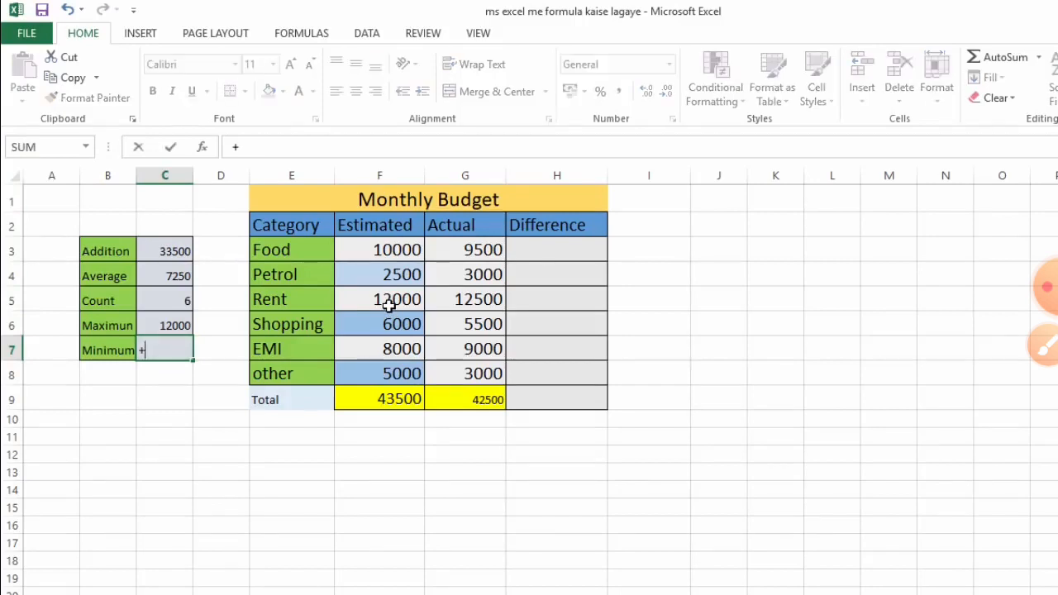
pyautogui.write('min')
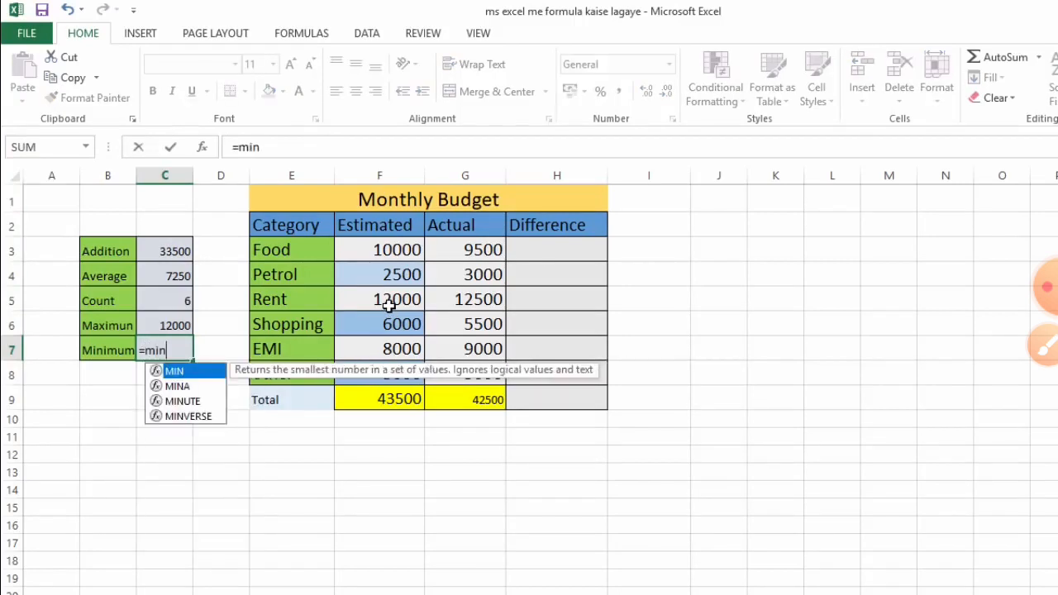
pyautogui.click(177, 349)
pyautogui.write('(')
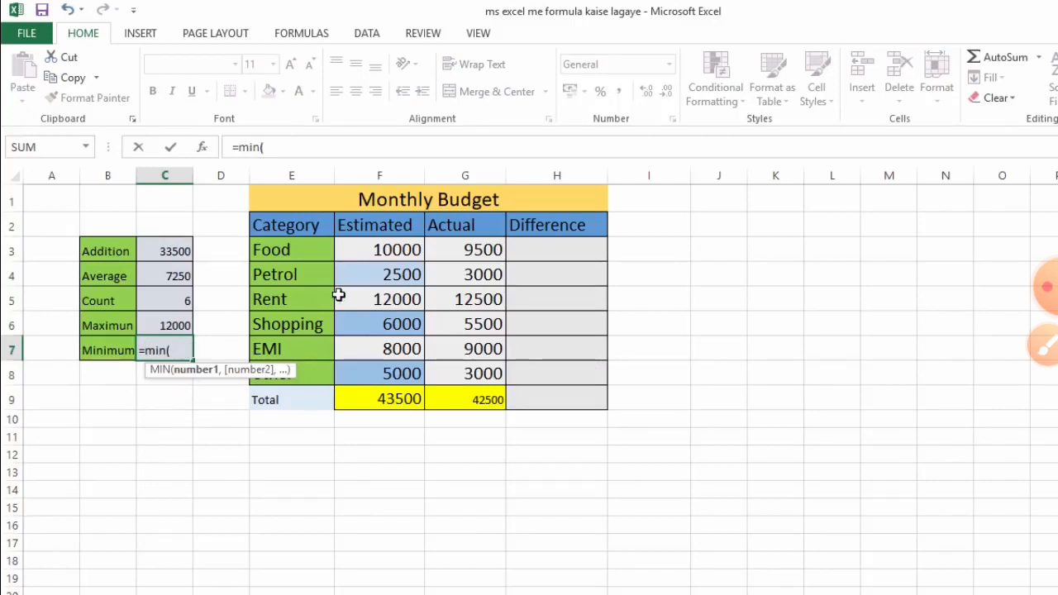
pyautogui.click(350, 252)
pyautogui.moveTo(350, 251); pyautogui.dragTo(365, 371)
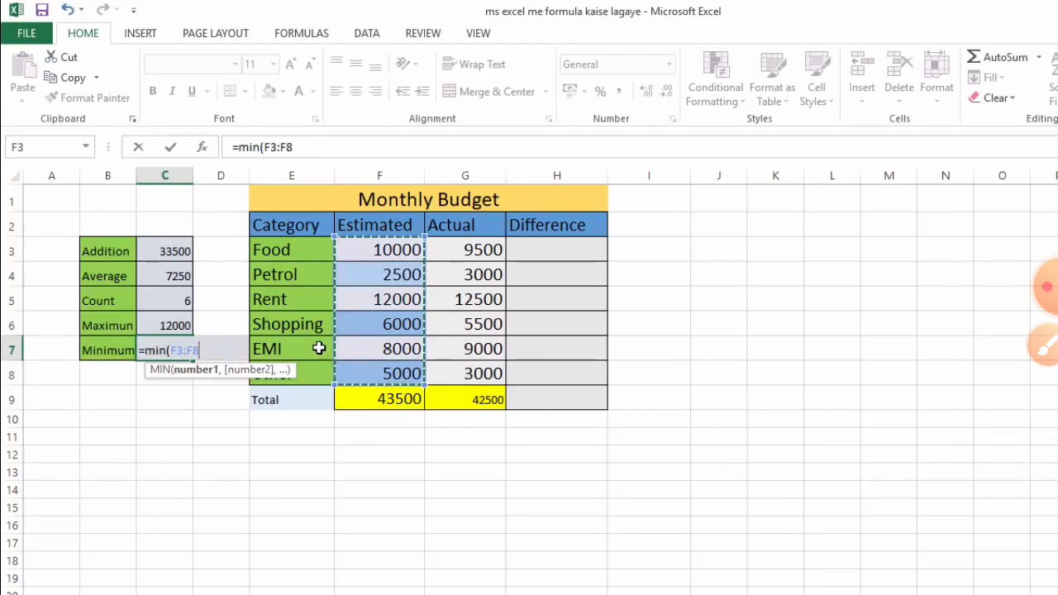
pyautogui.write(')')
pyautogui.press('Return')
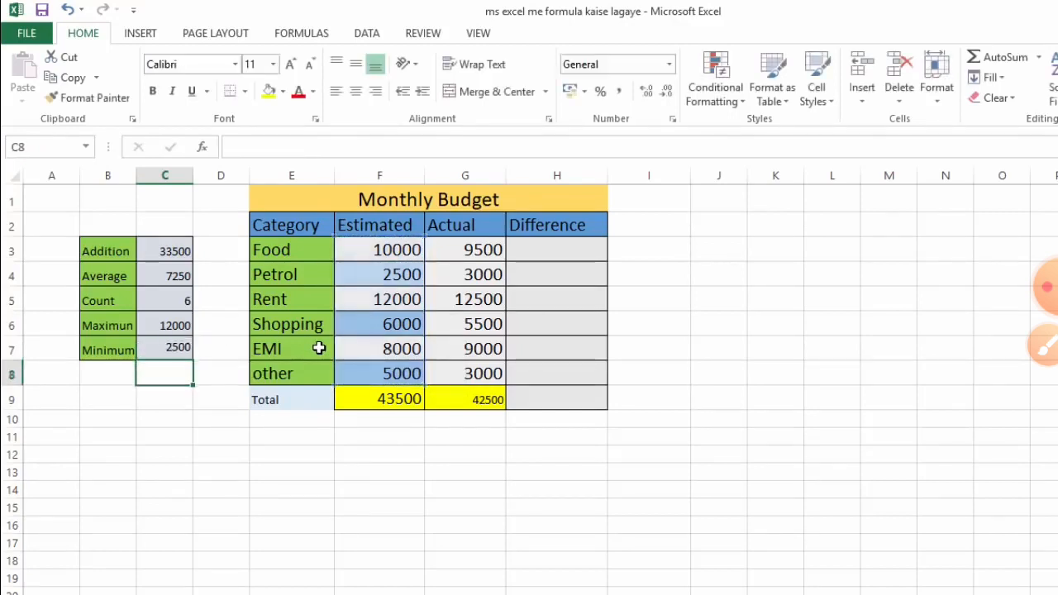
pyautogui.click(179, 345)
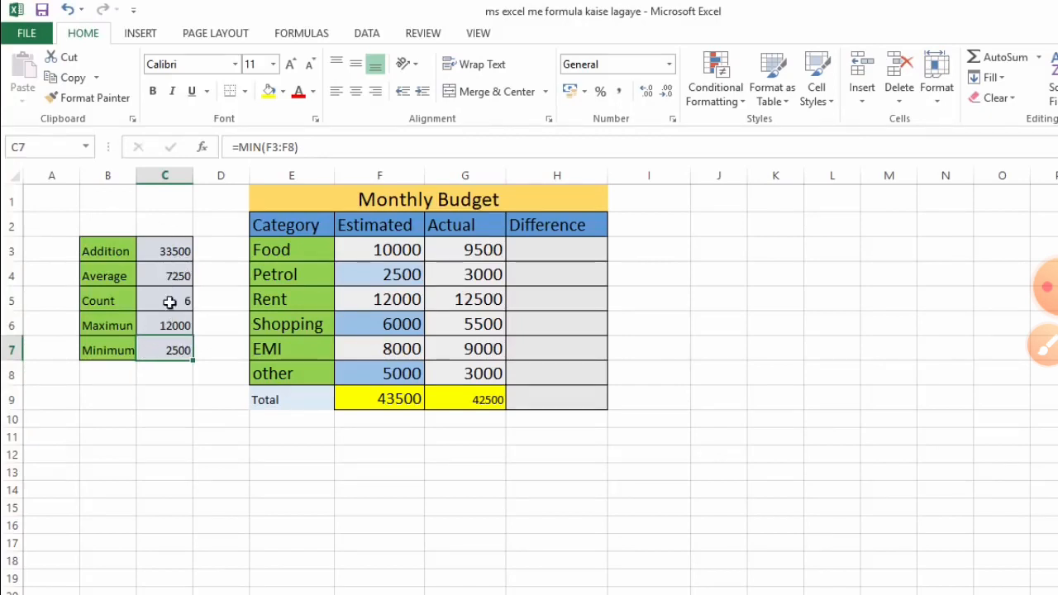
# Step: Enter the formula =F3-G3 in Difference cell H3 and fill it down through the Total row, H9
pyautogui.doubleClick(556, 251)
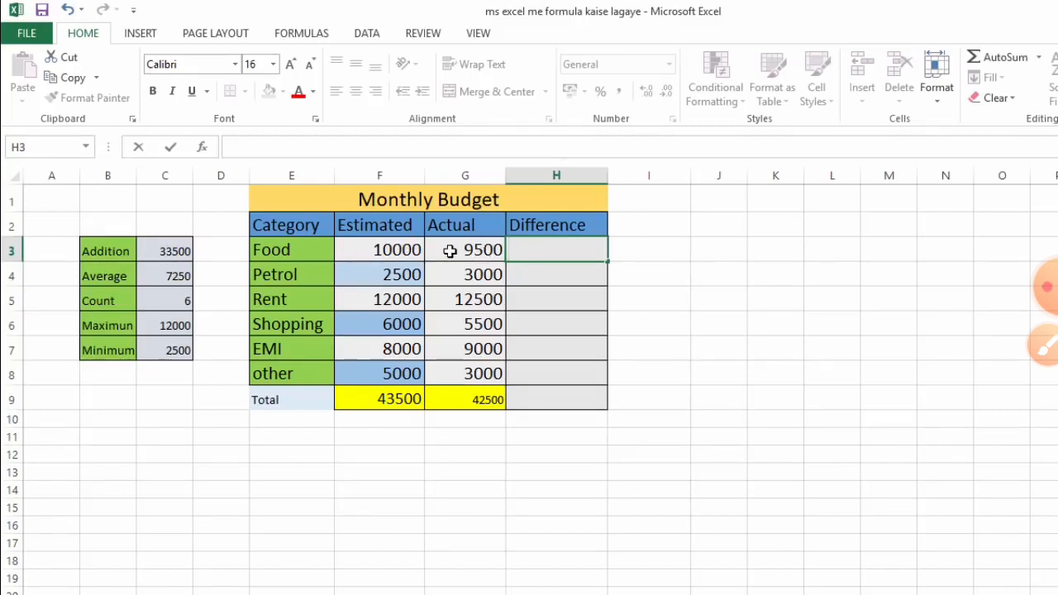
pyautogui.write('=')
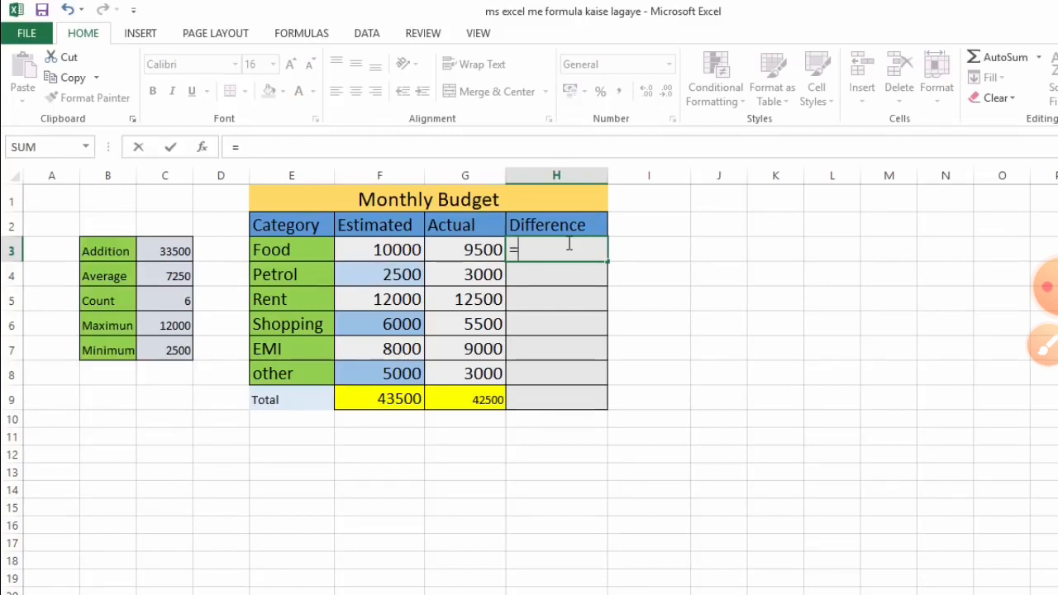
pyautogui.click(353, 249)
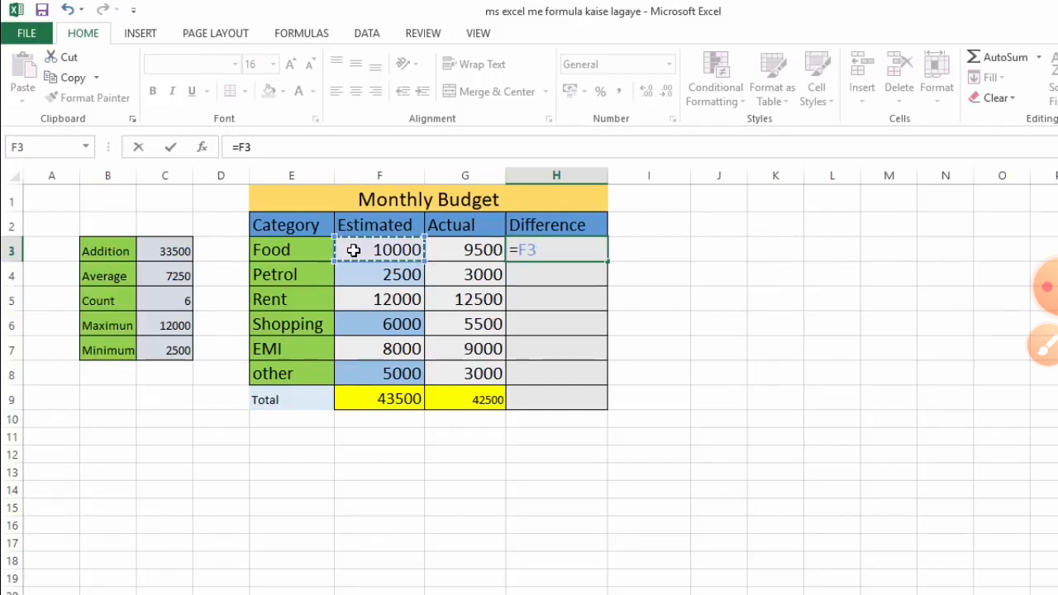
pyautogui.write('-')
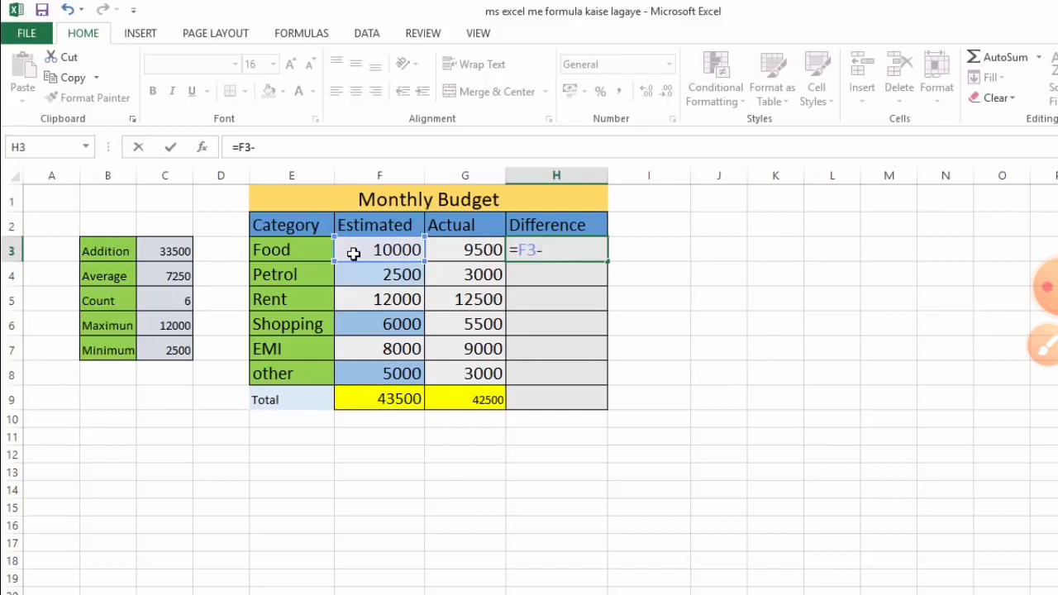
pyautogui.click(451, 253)
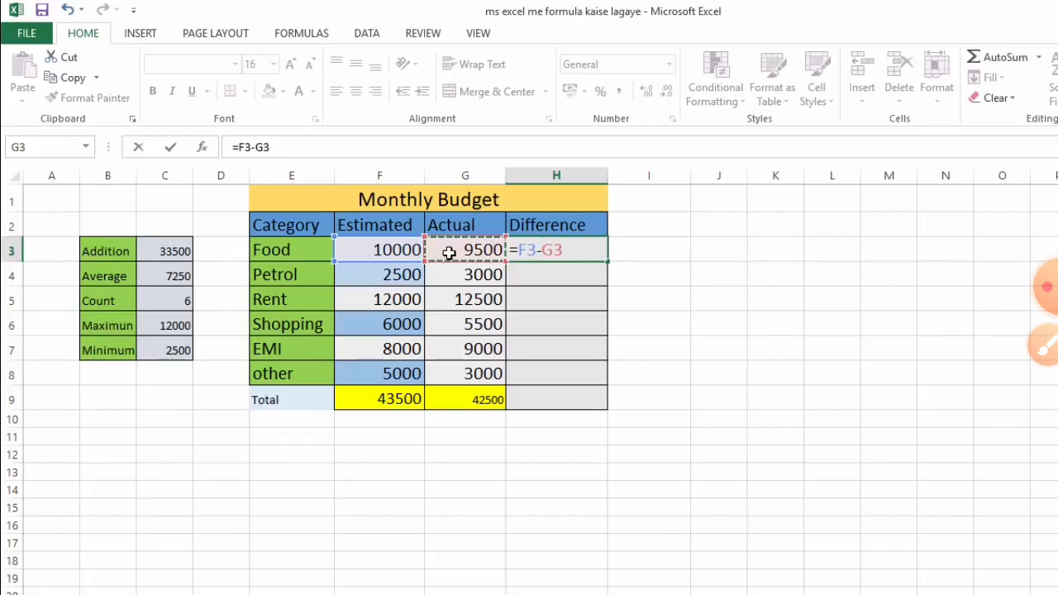
pyautogui.press('Return')
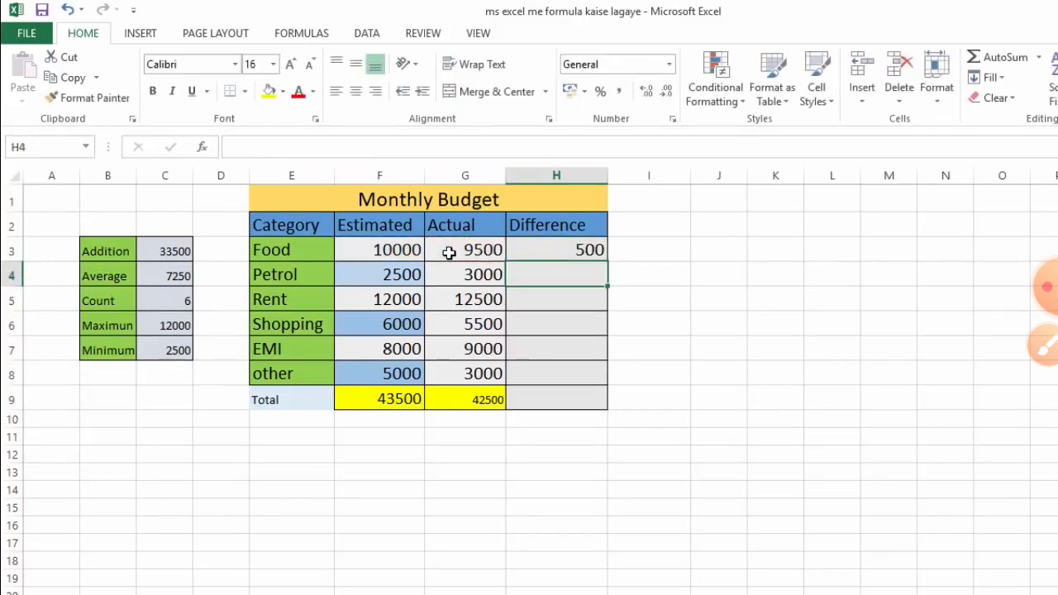
pyautogui.click(576, 246)
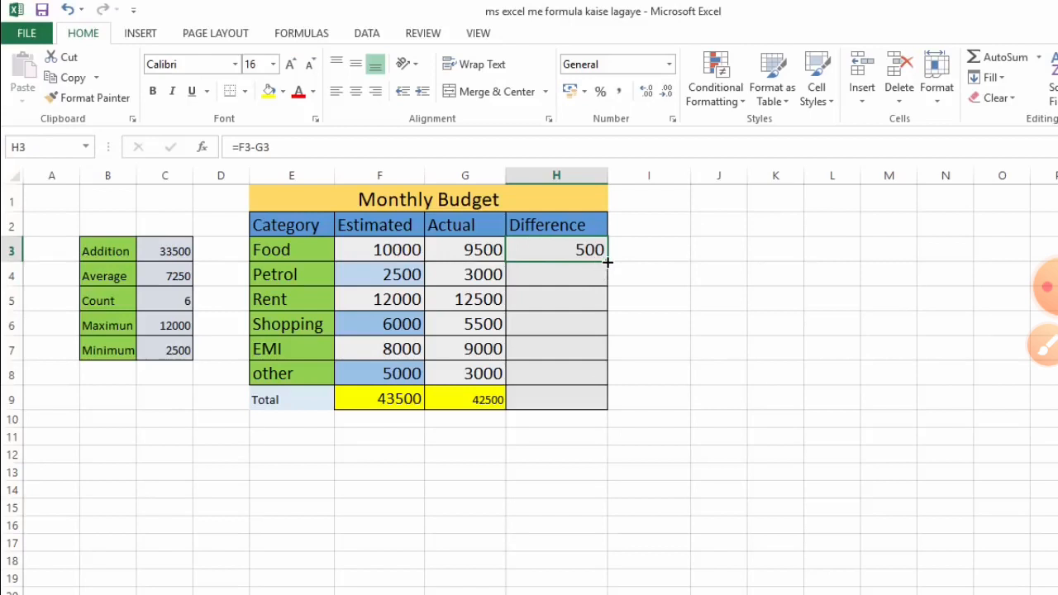
pyautogui.moveTo(608, 262); pyautogui.dragTo(610, 411)
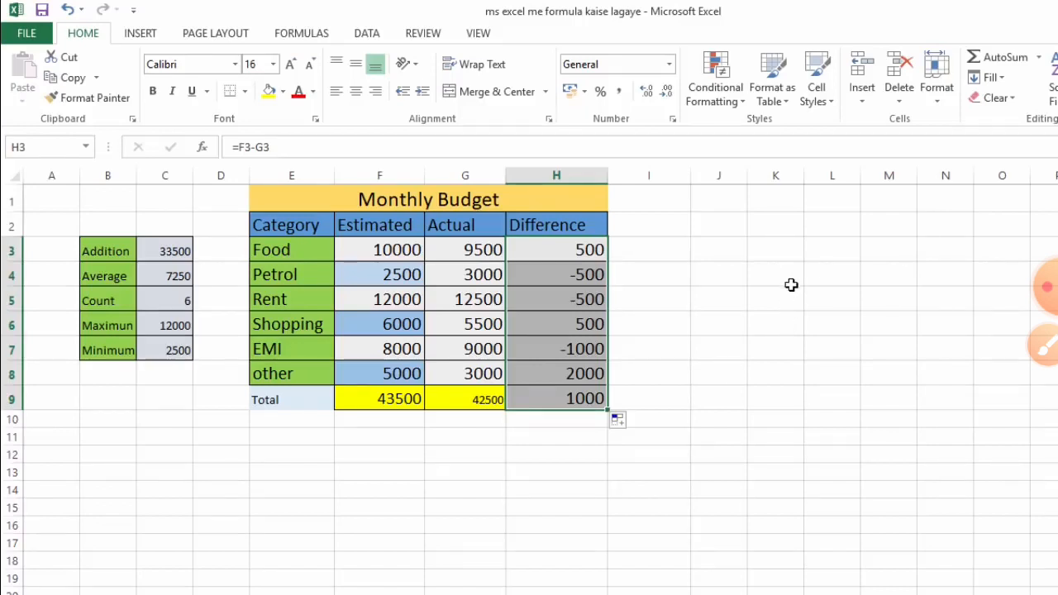
pyautogui.moveTo(250, 238)
pyautogui.mouseDown()
pyautogui.moveTo(634, 263)
pyautogui.moveTo(610, 263)
pyautogui.mouseUp()
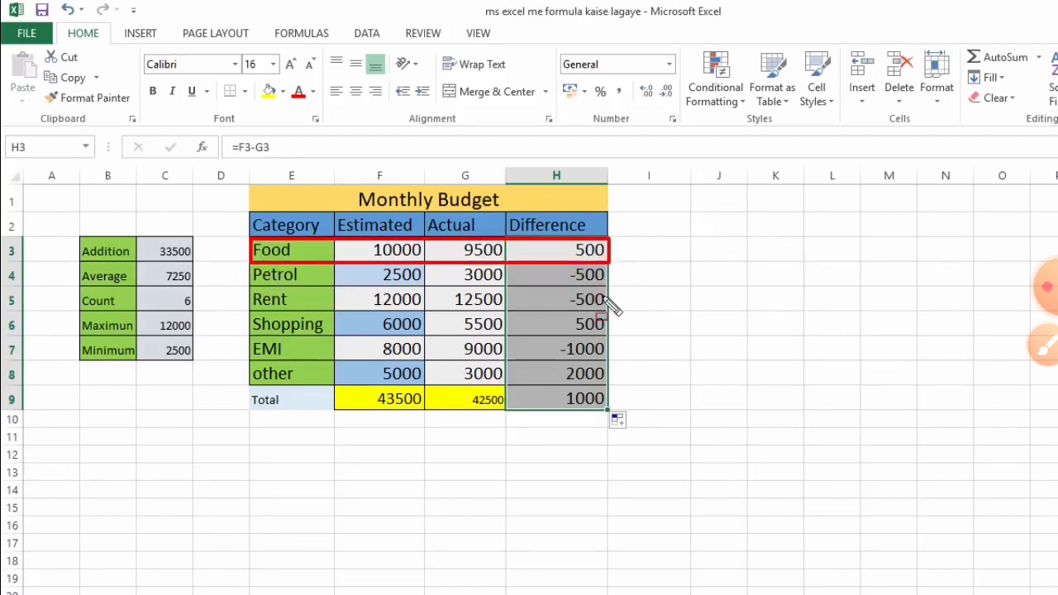
pyautogui.moveTo(251, 267)
pyautogui.mouseDown()
pyautogui.moveTo(426, 313)
pyautogui.moveTo(596, 394)
pyautogui.moveTo(607, 410)
pyautogui.mouseUp()
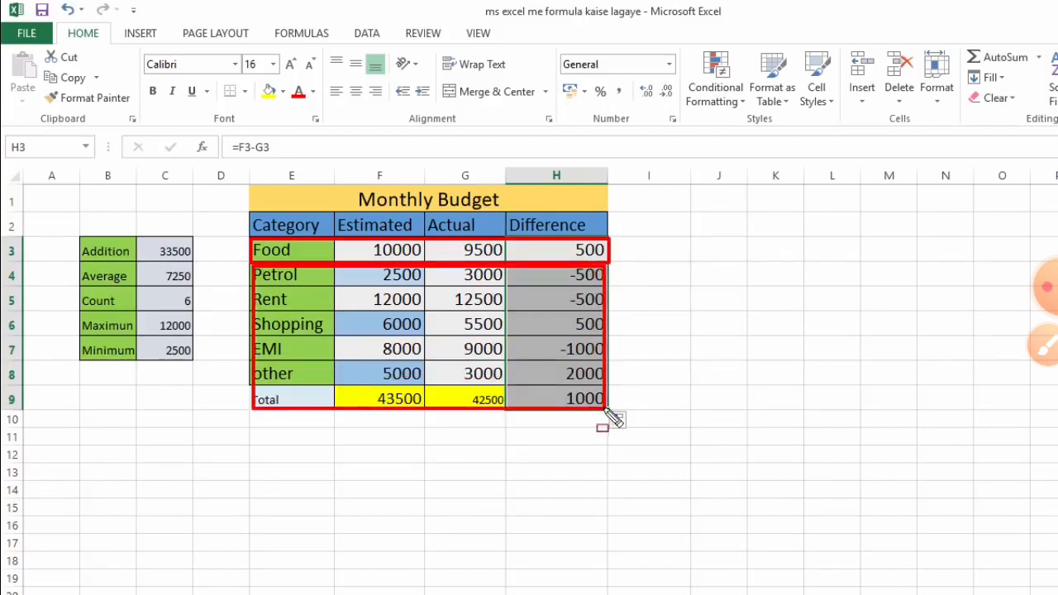
pyautogui.press('Escape')
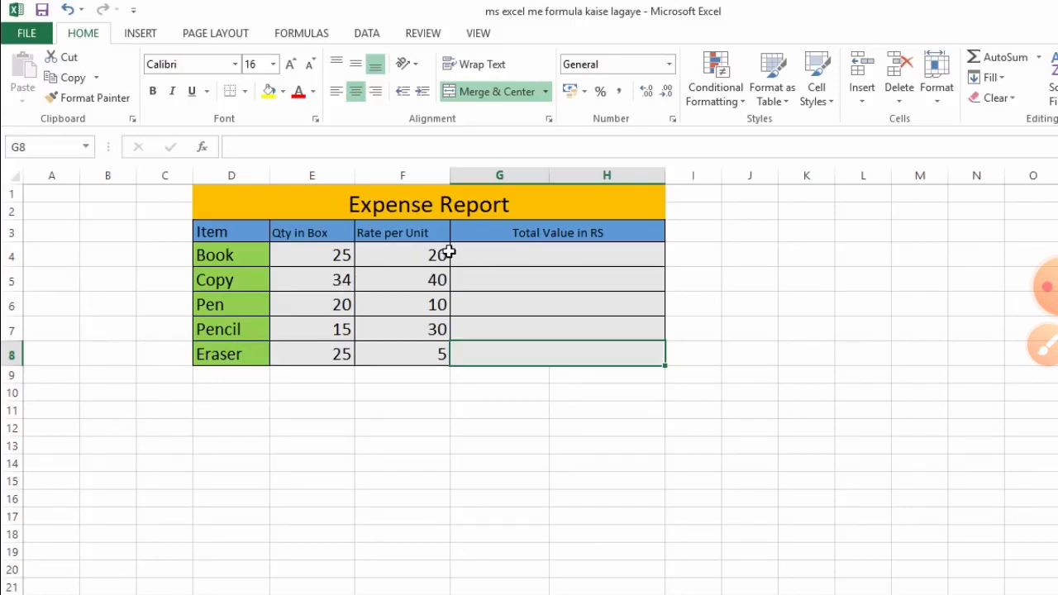
# Step: In the Expense Report, enter the formula =E4*F4 in Total Value cell G4 and fill it down to the Eraser row
pyautogui.doubleClick(490, 257)
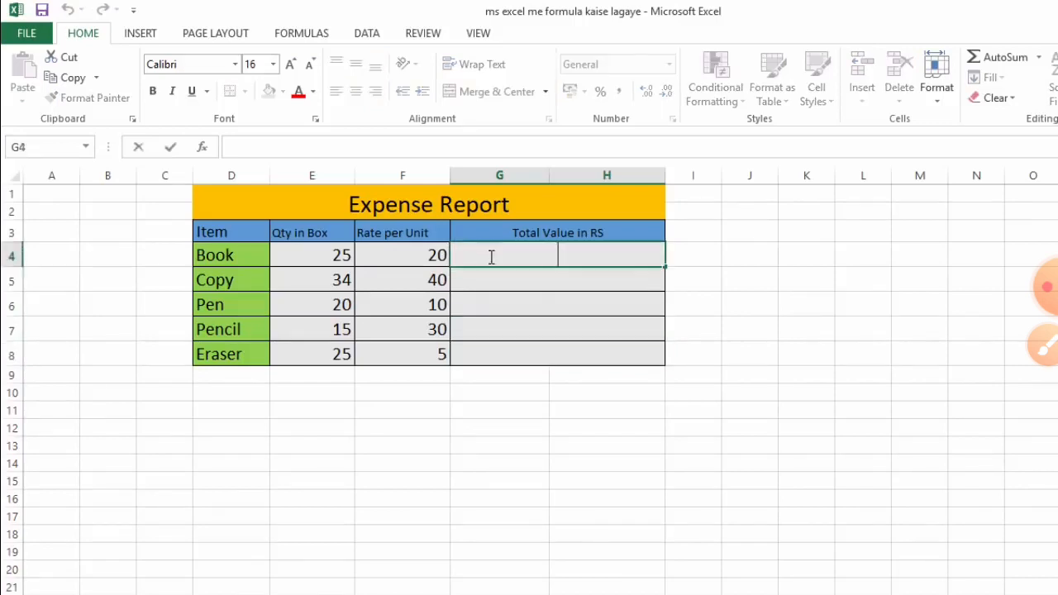
pyautogui.write('=')
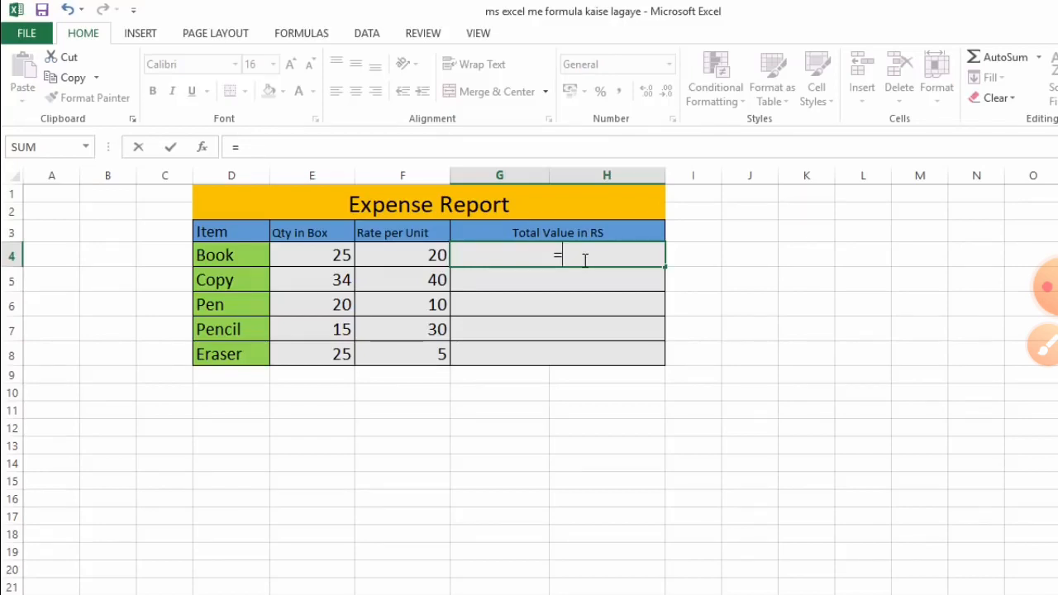
pyautogui.click(295, 254)
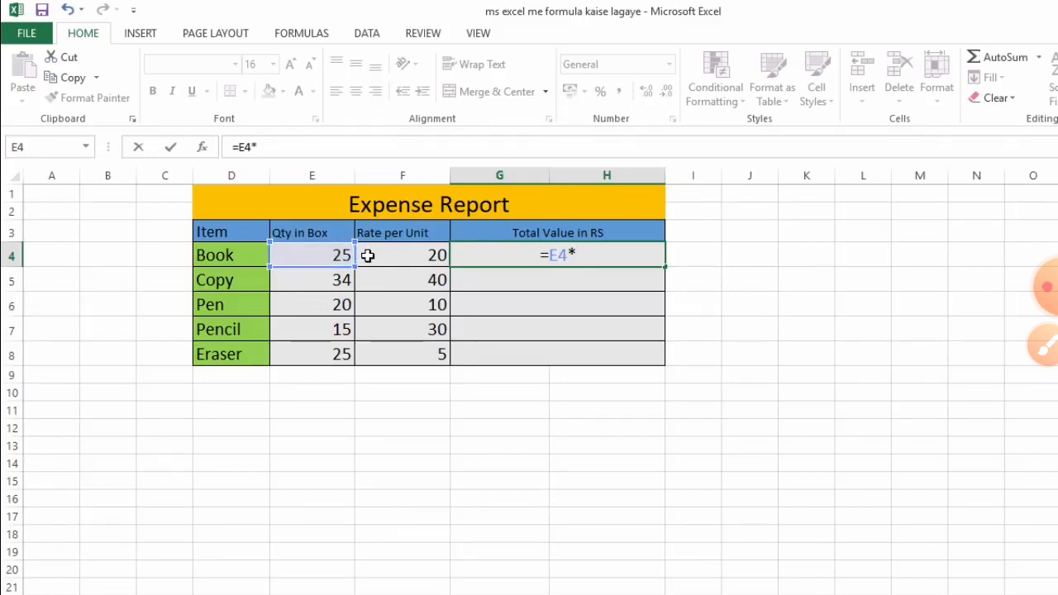
pyautogui.click(372, 260)
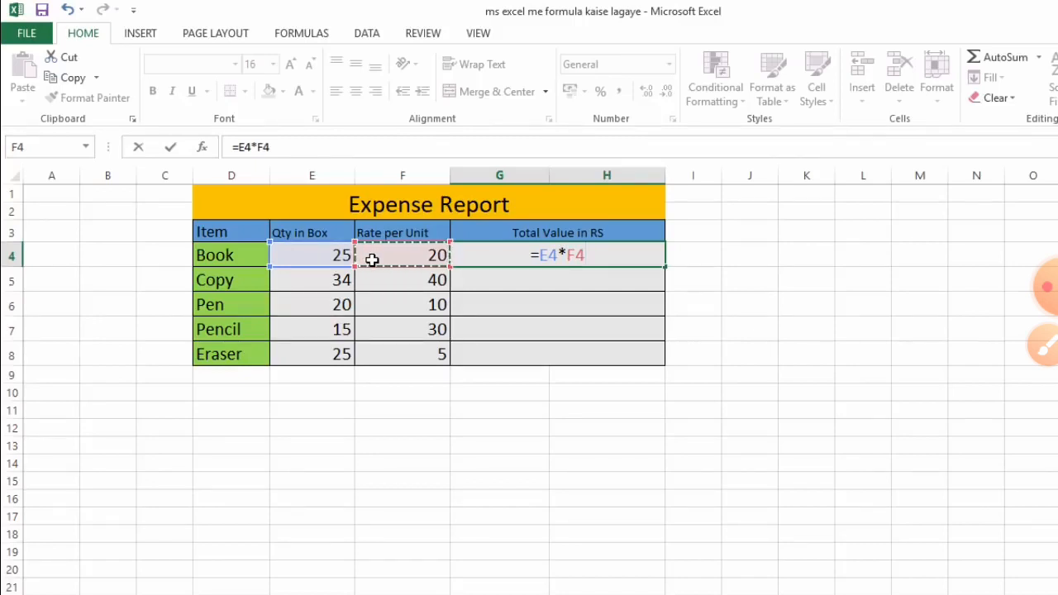
pyautogui.press('Return')
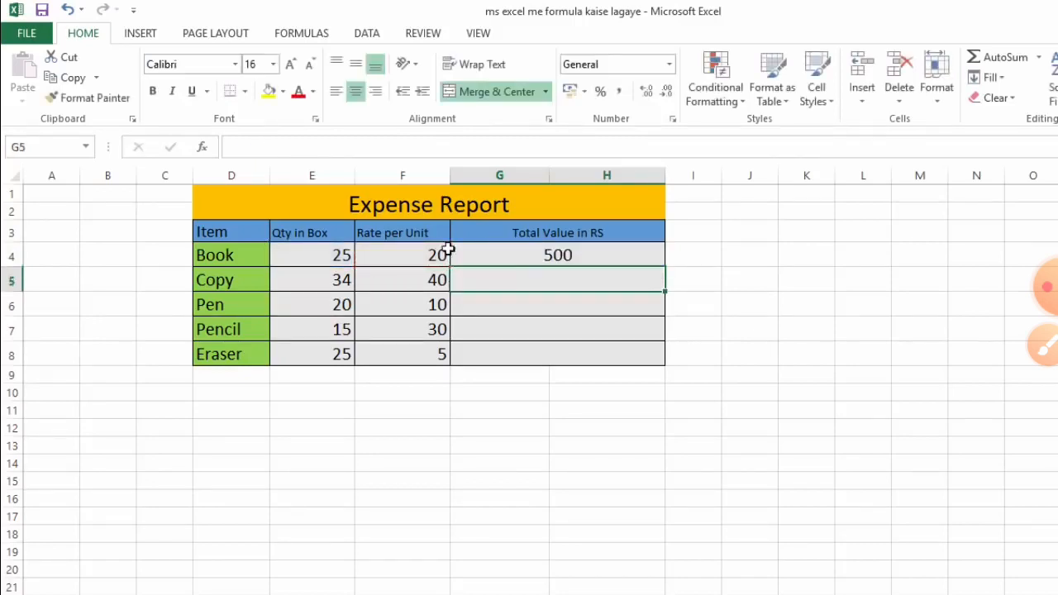
pyautogui.click(511, 259)
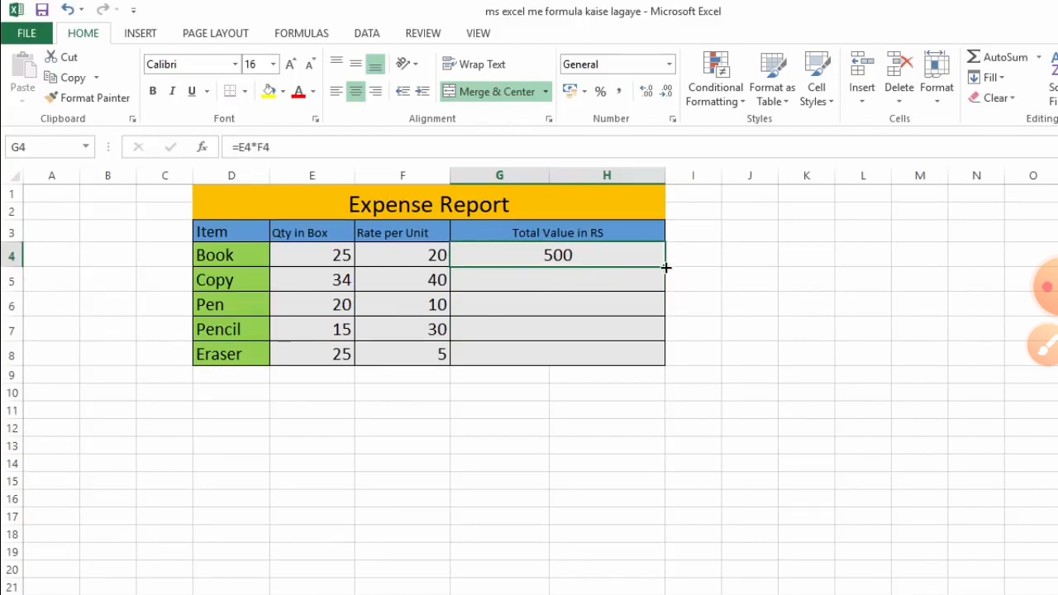
pyautogui.moveTo(666, 269); pyautogui.dragTo(653, 366)
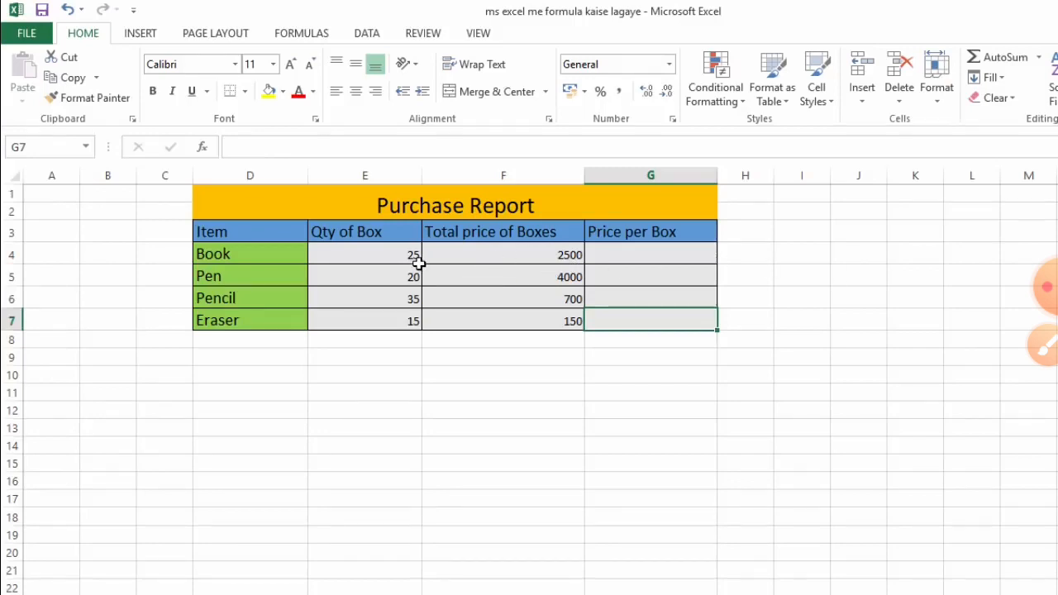
# Step: In the Purchase Report, enter the formula =F4/E4 in Price per Box cell G4 and fill it down through G7
pyautogui.click(638, 258)
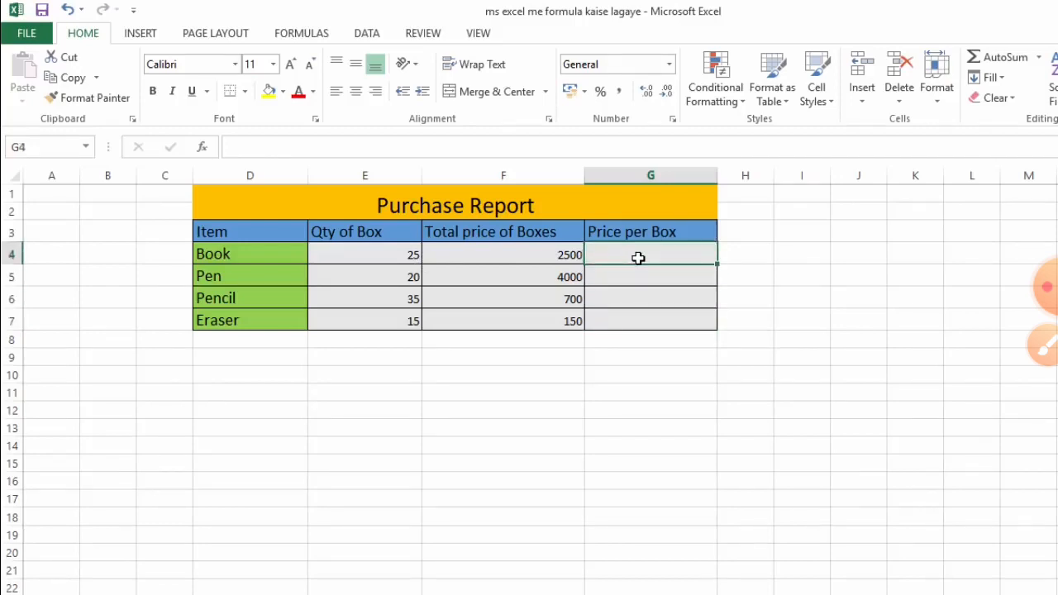
pyautogui.write('=')
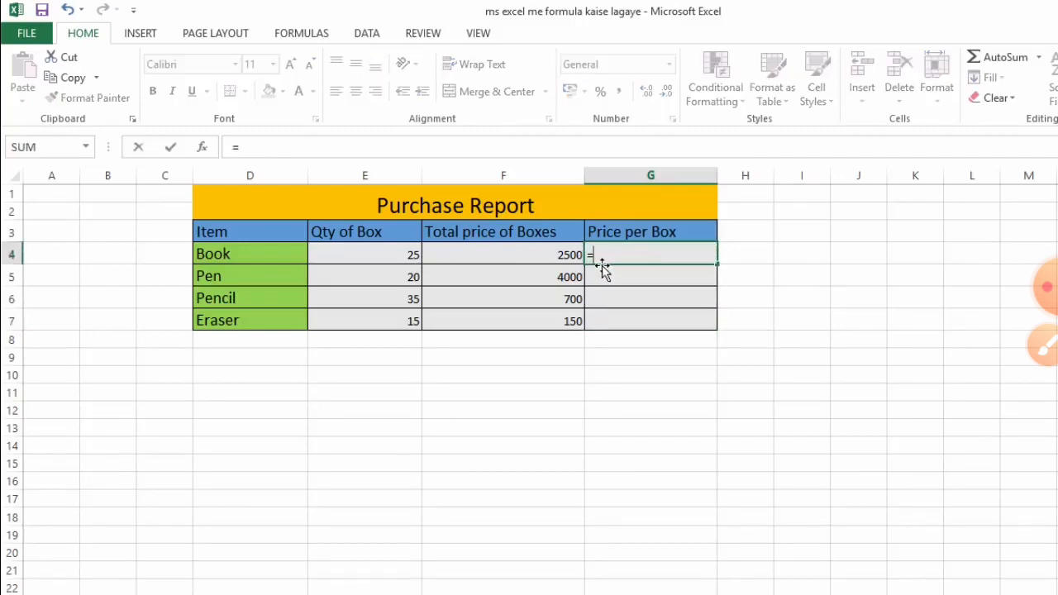
pyautogui.click(512, 255)
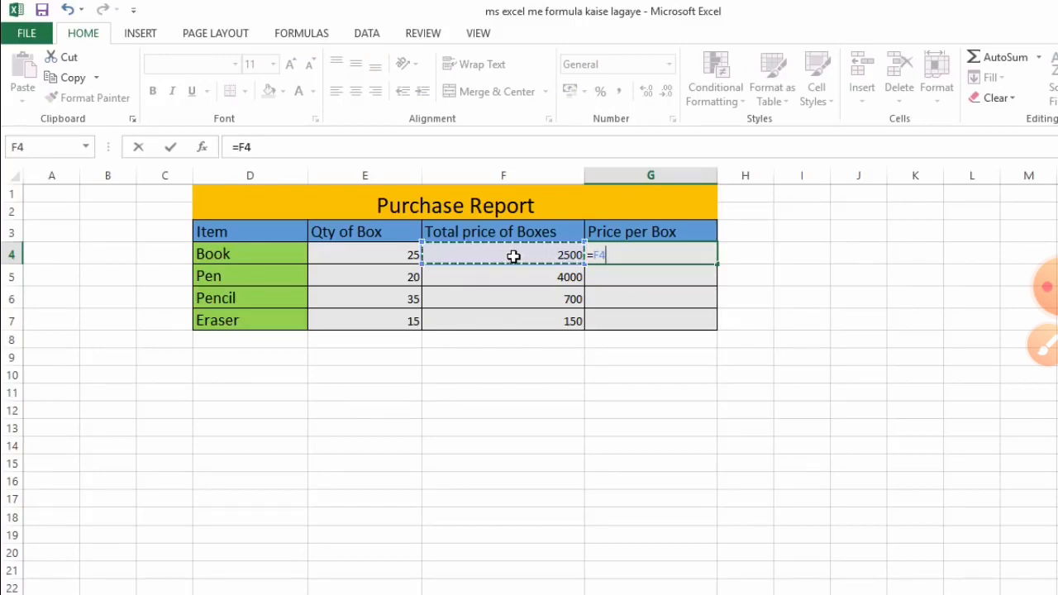
pyautogui.write('/')
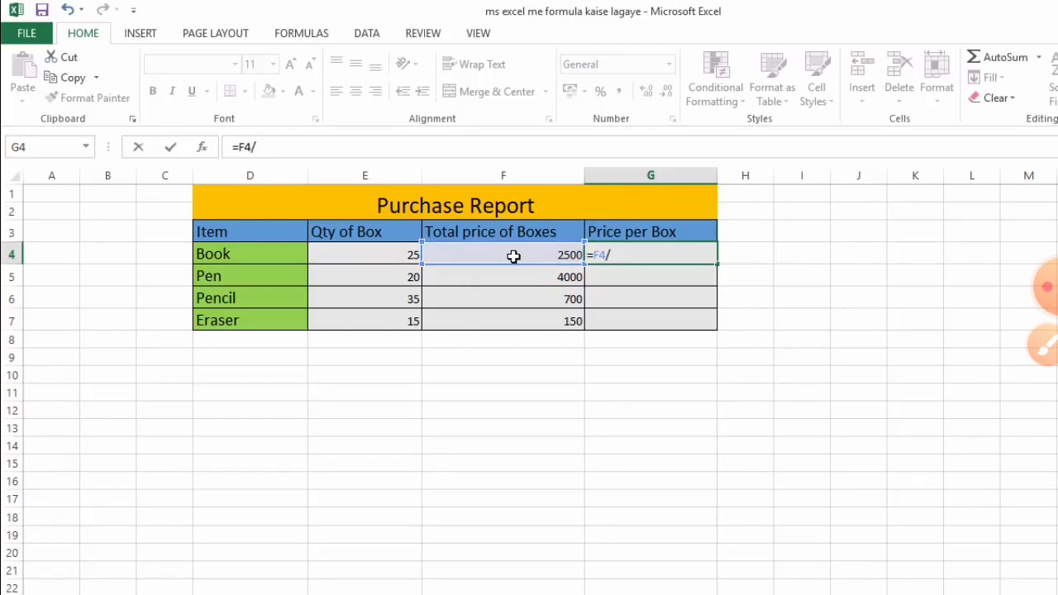
pyautogui.click(365, 254)
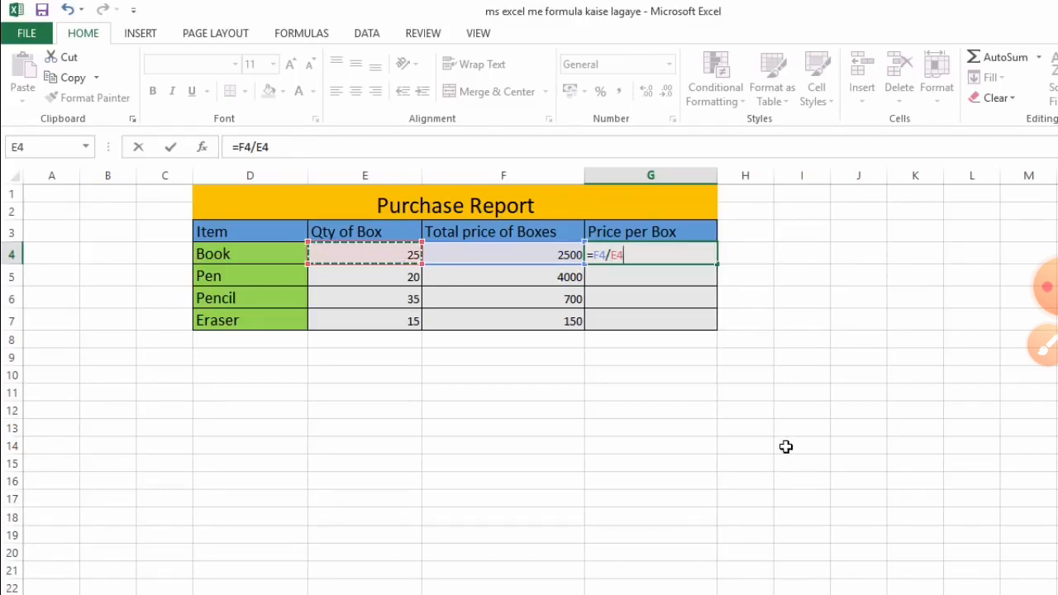
pyautogui.press('Return')
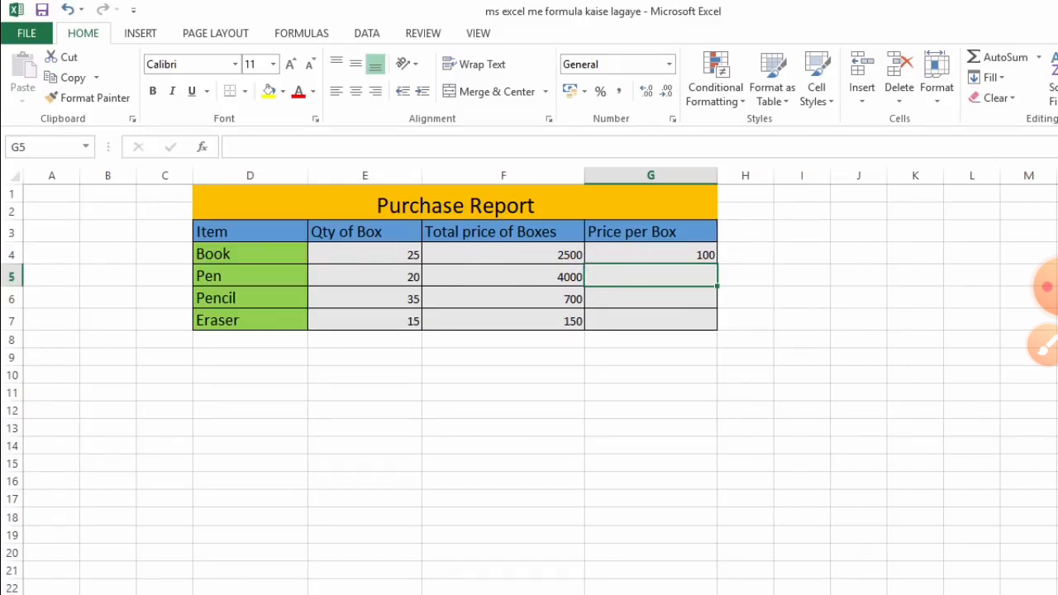
pyautogui.click(673, 253)
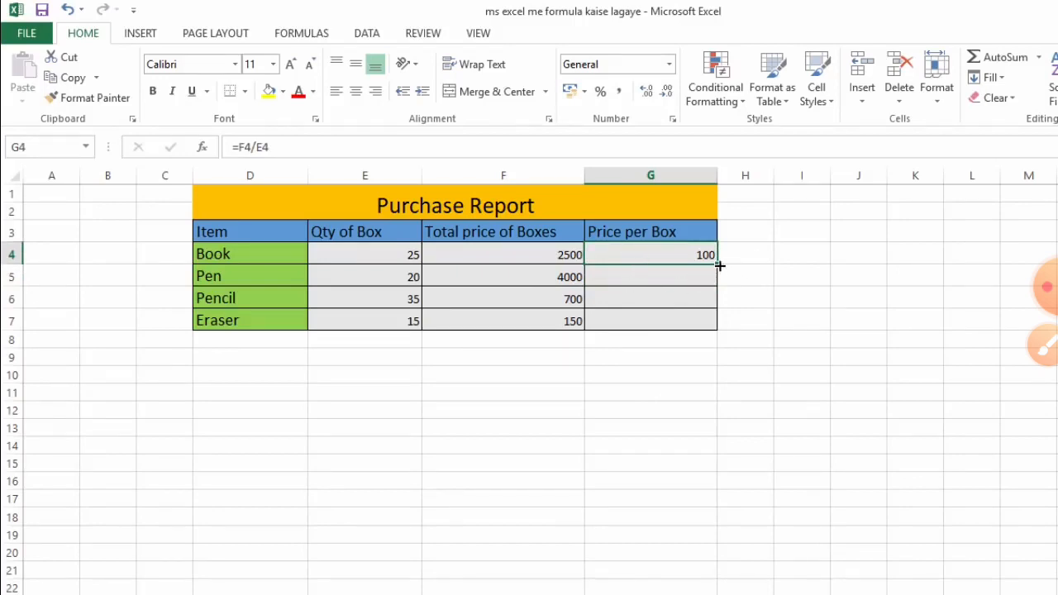
pyautogui.moveTo(716, 278); pyautogui.dragTo(716, 339)
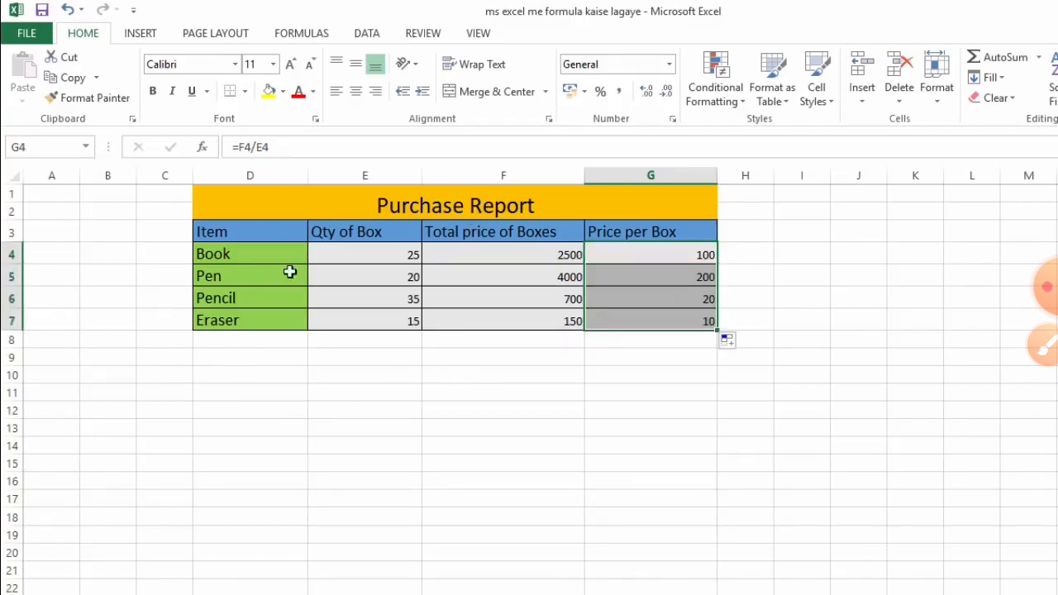
pyautogui.click(672, 381)
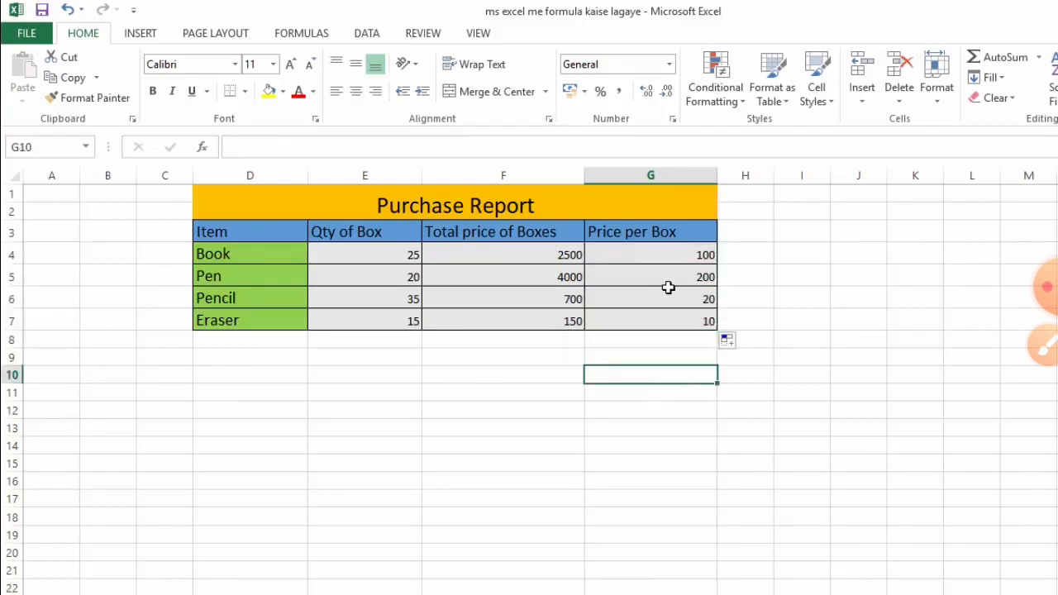
pyautogui.click(882, 341)
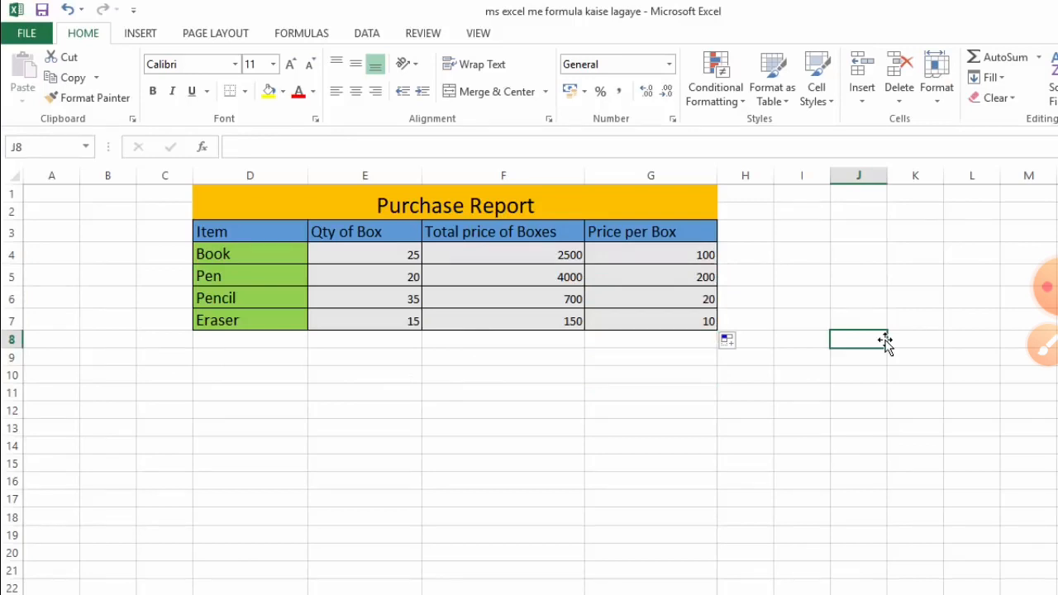